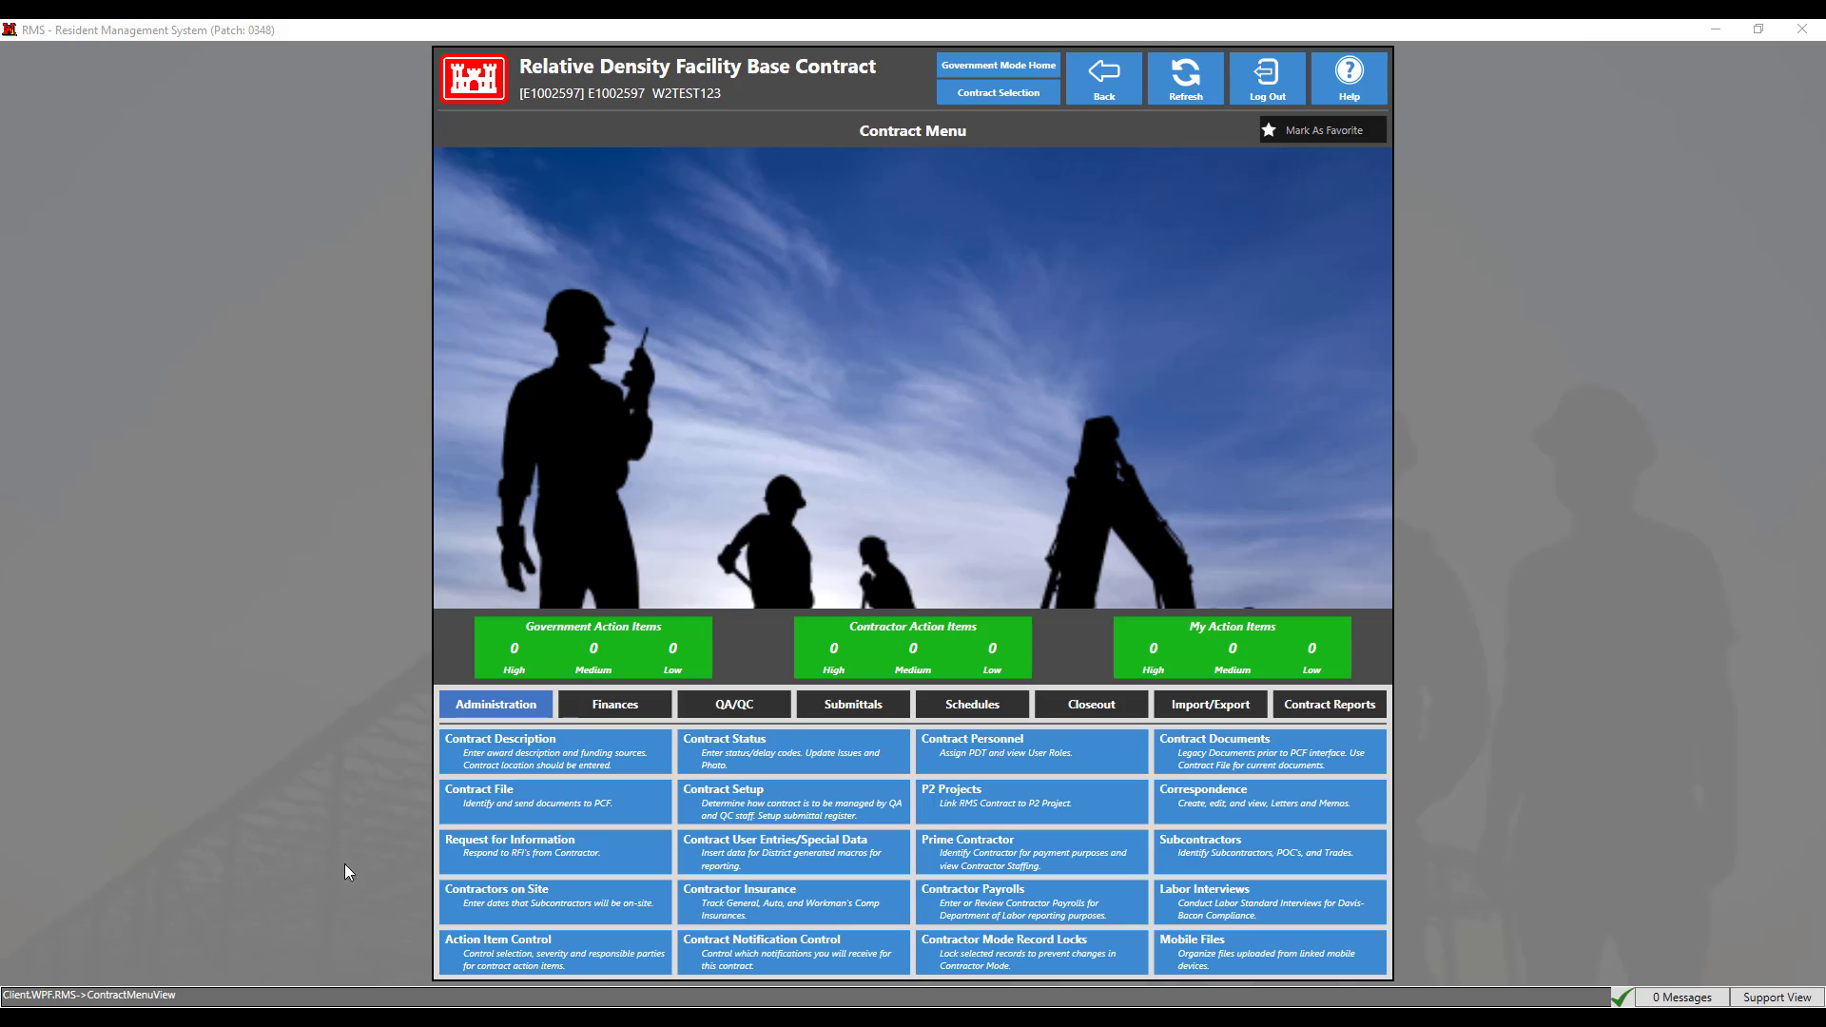
# - Open Action Item Control, list all contractor action items, and copy the action item settings from the contract titled "*** TEST ***"
pyautogui.click(499, 965)
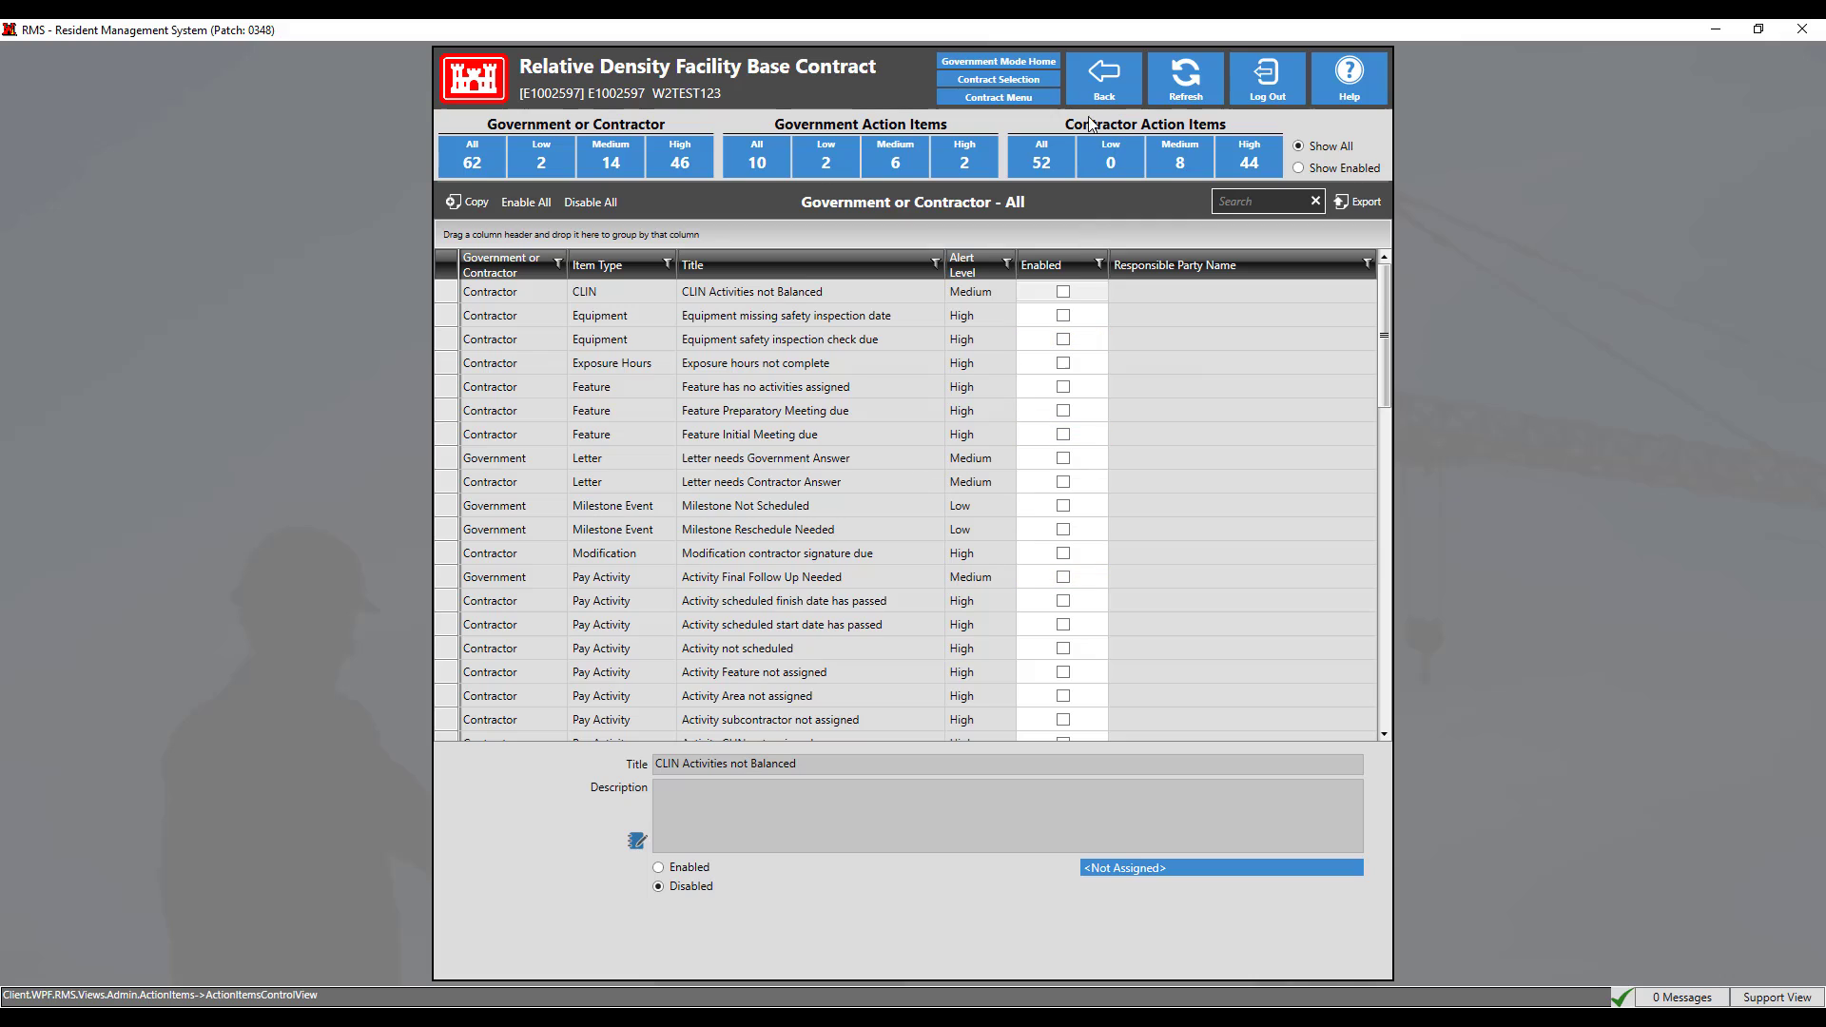
pyautogui.click(1050, 163)
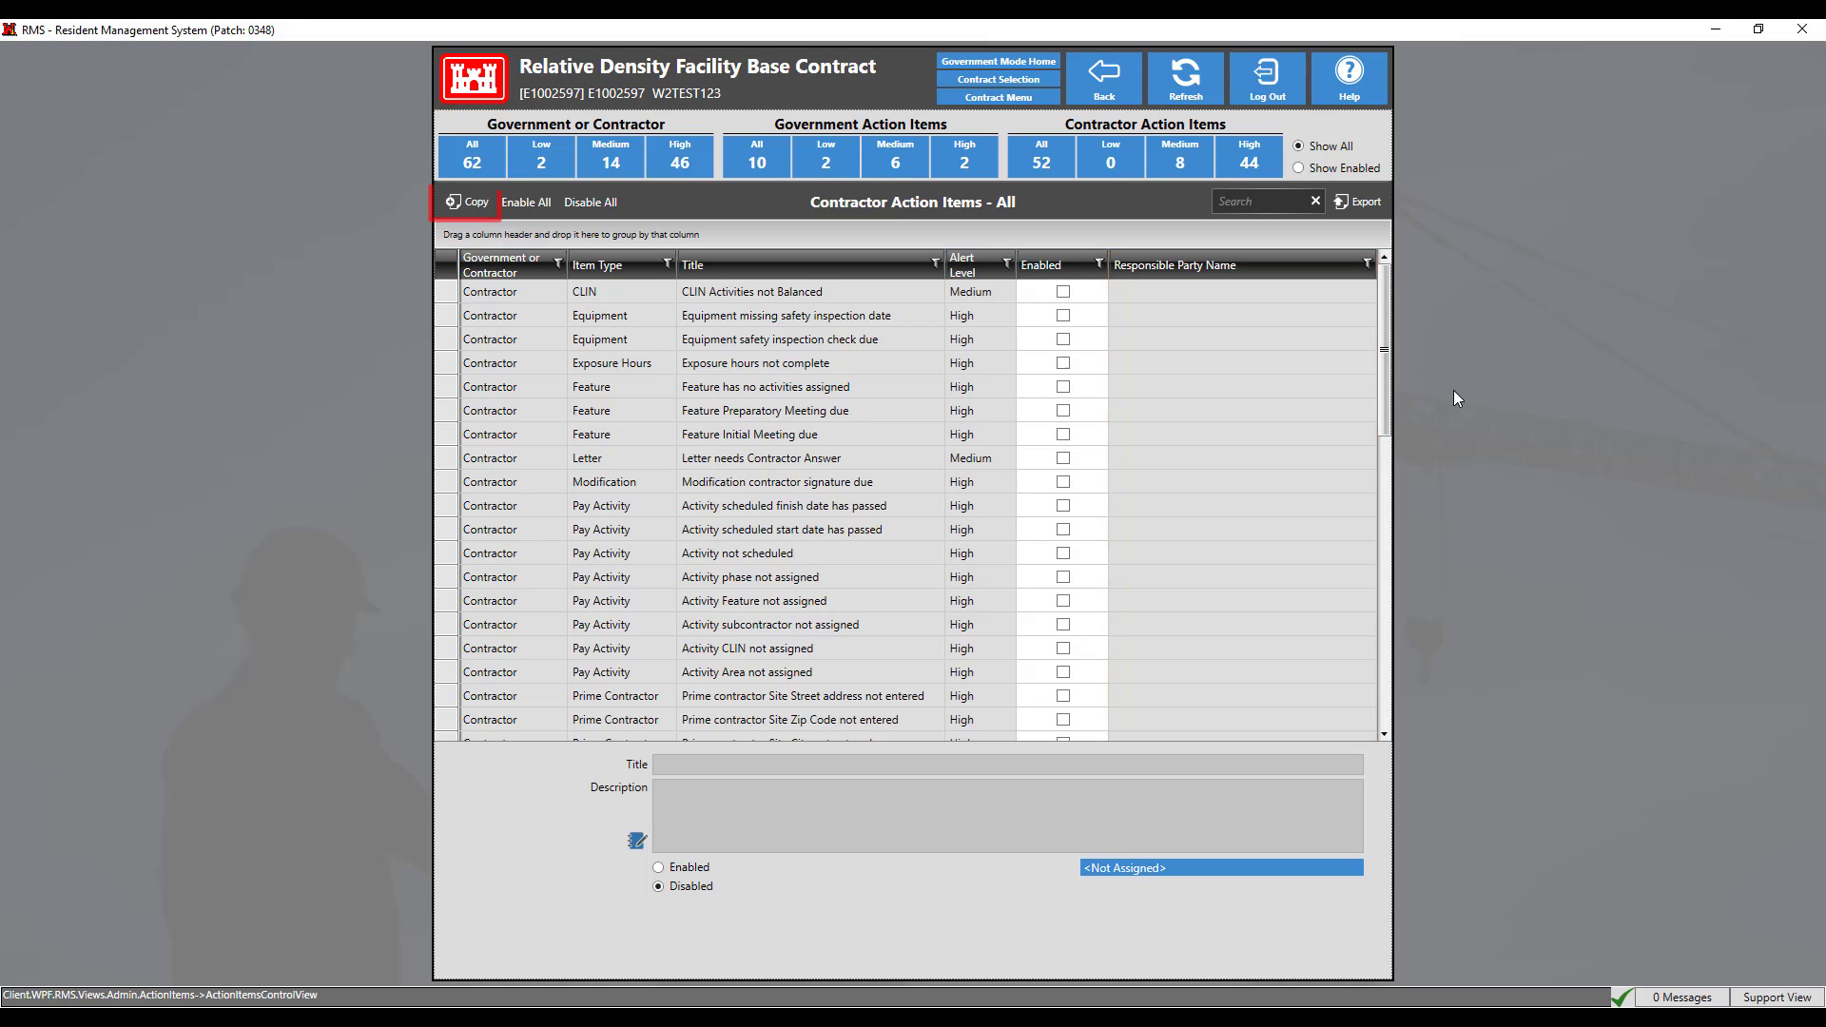
pyautogui.click(487, 213)
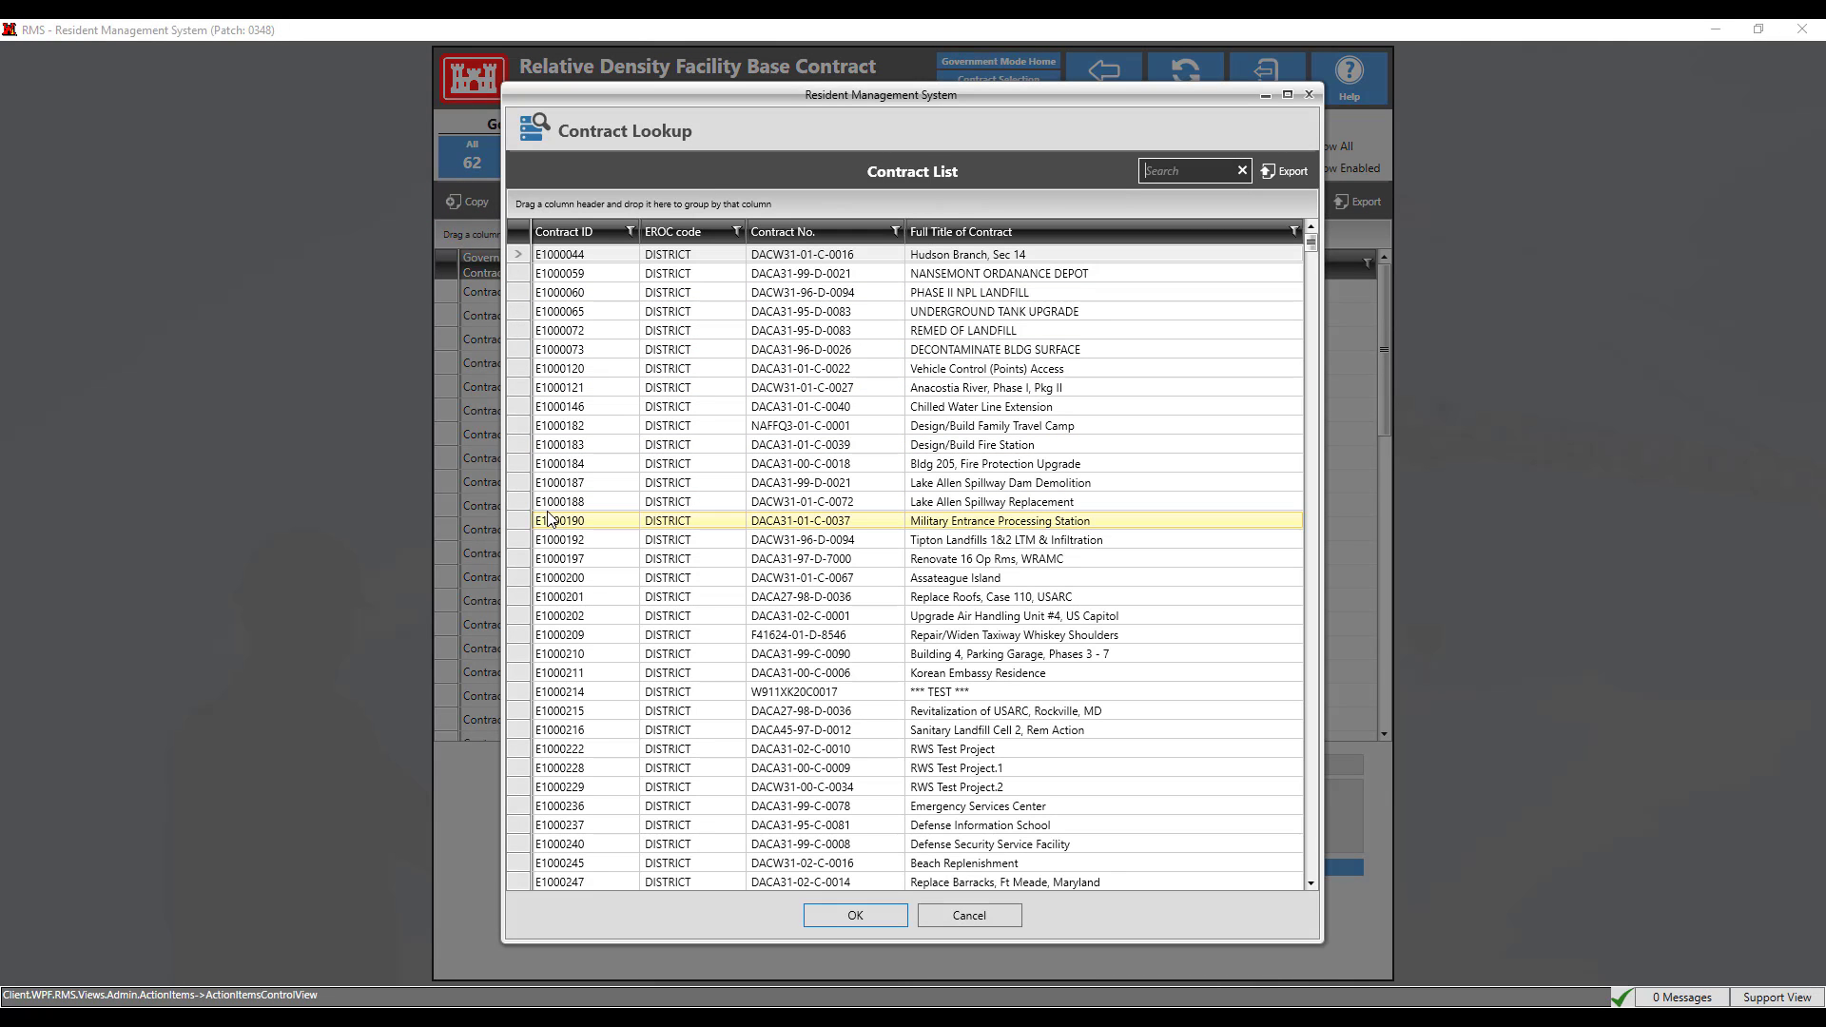
pyautogui.click(571, 691)
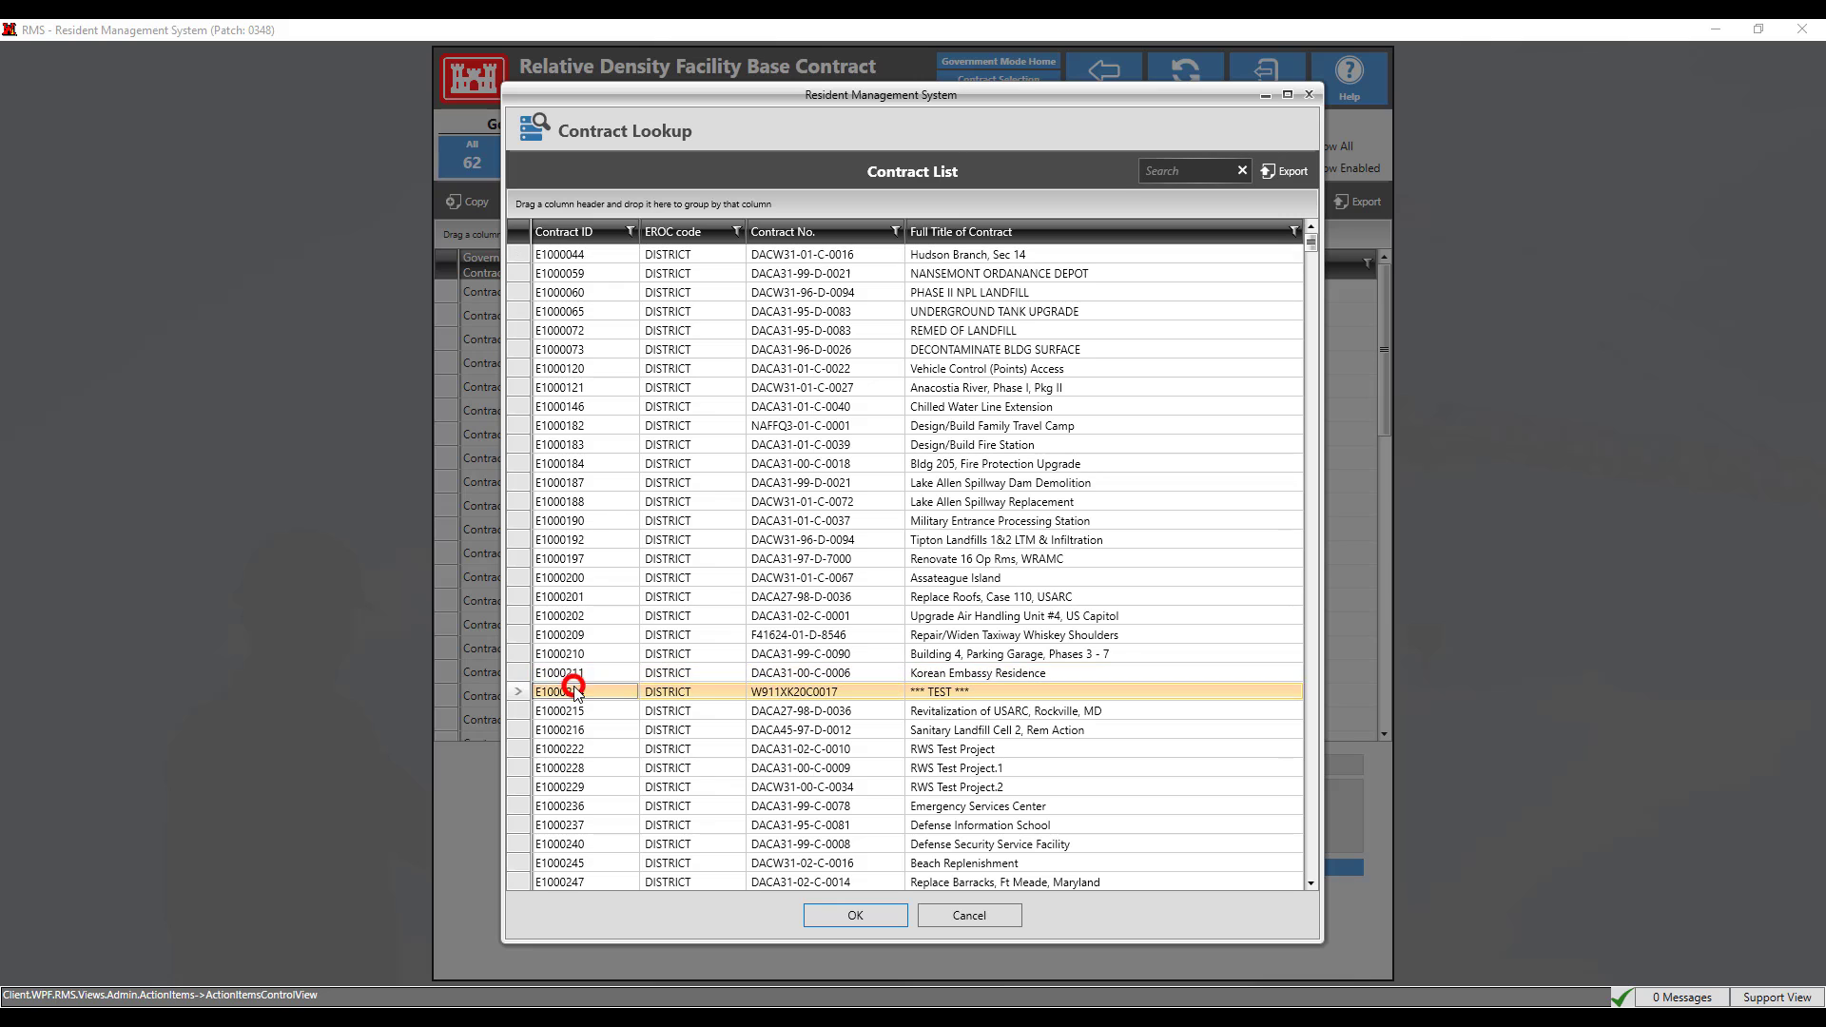
pyautogui.click(858, 914)
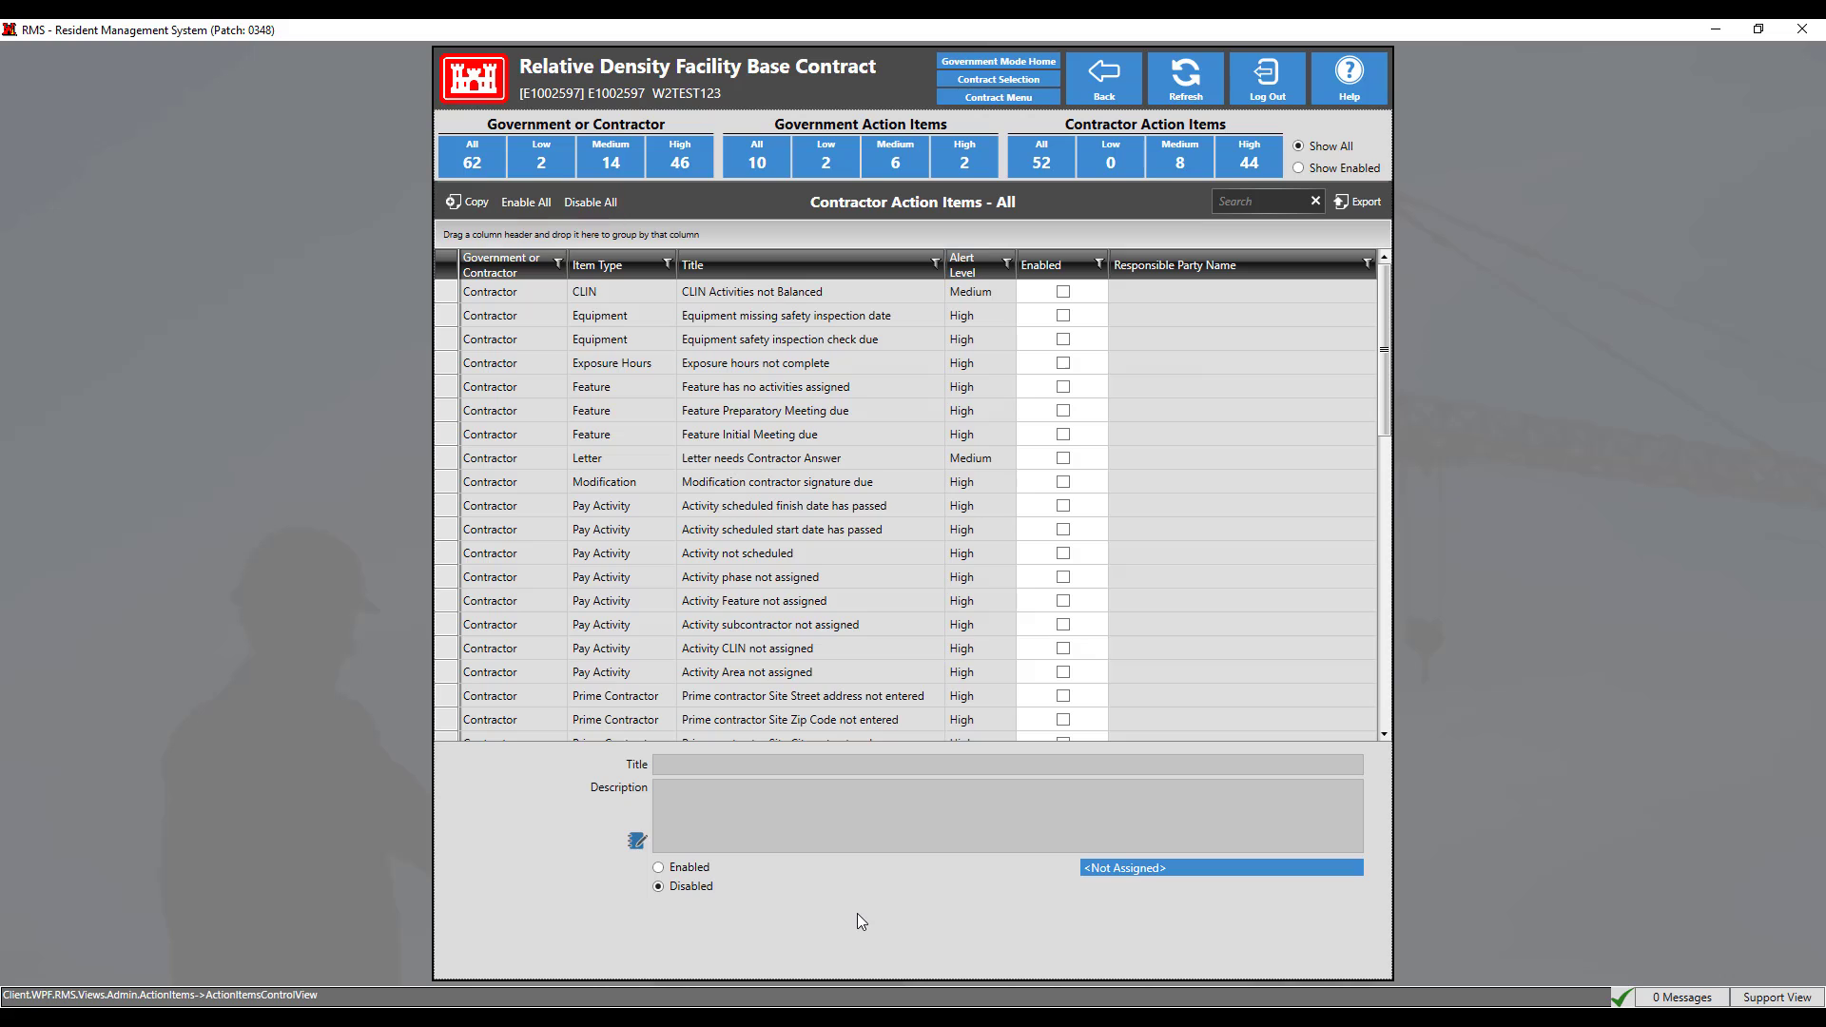
# - Enable all action items for the contract and confirm the change
pyautogui.click(535, 208)
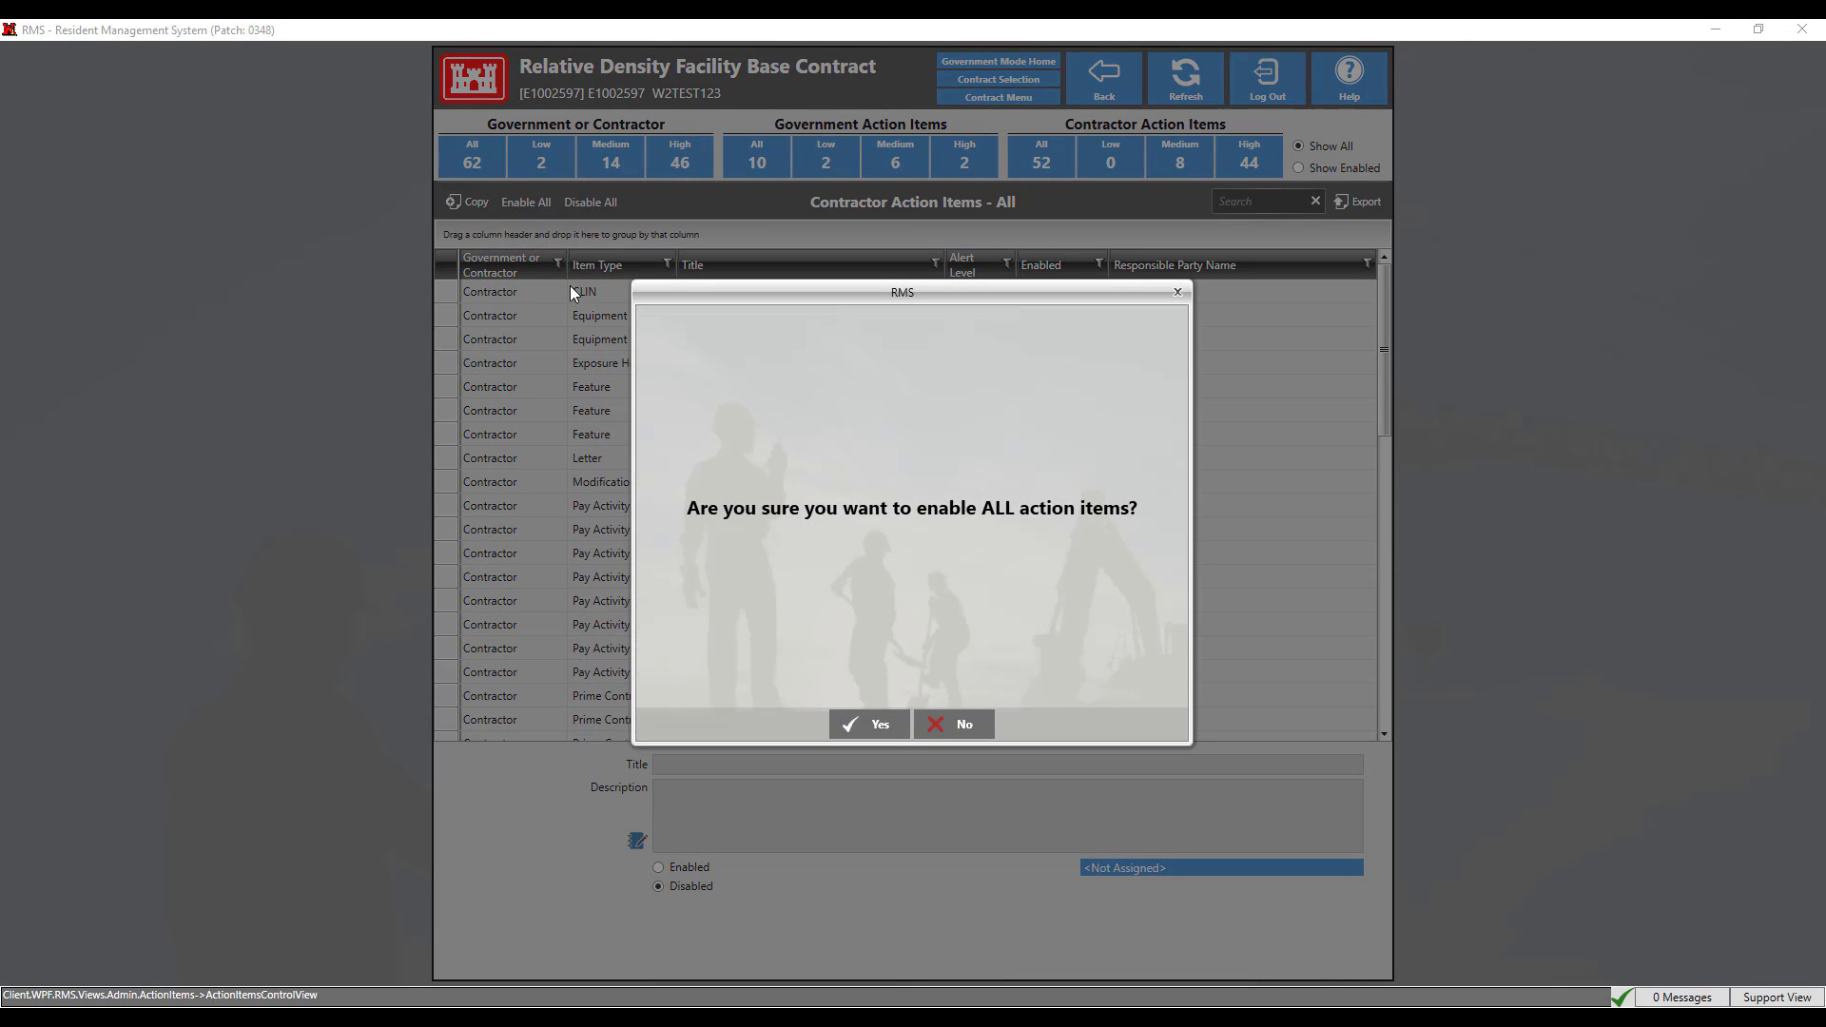
pyautogui.click(852, 728)
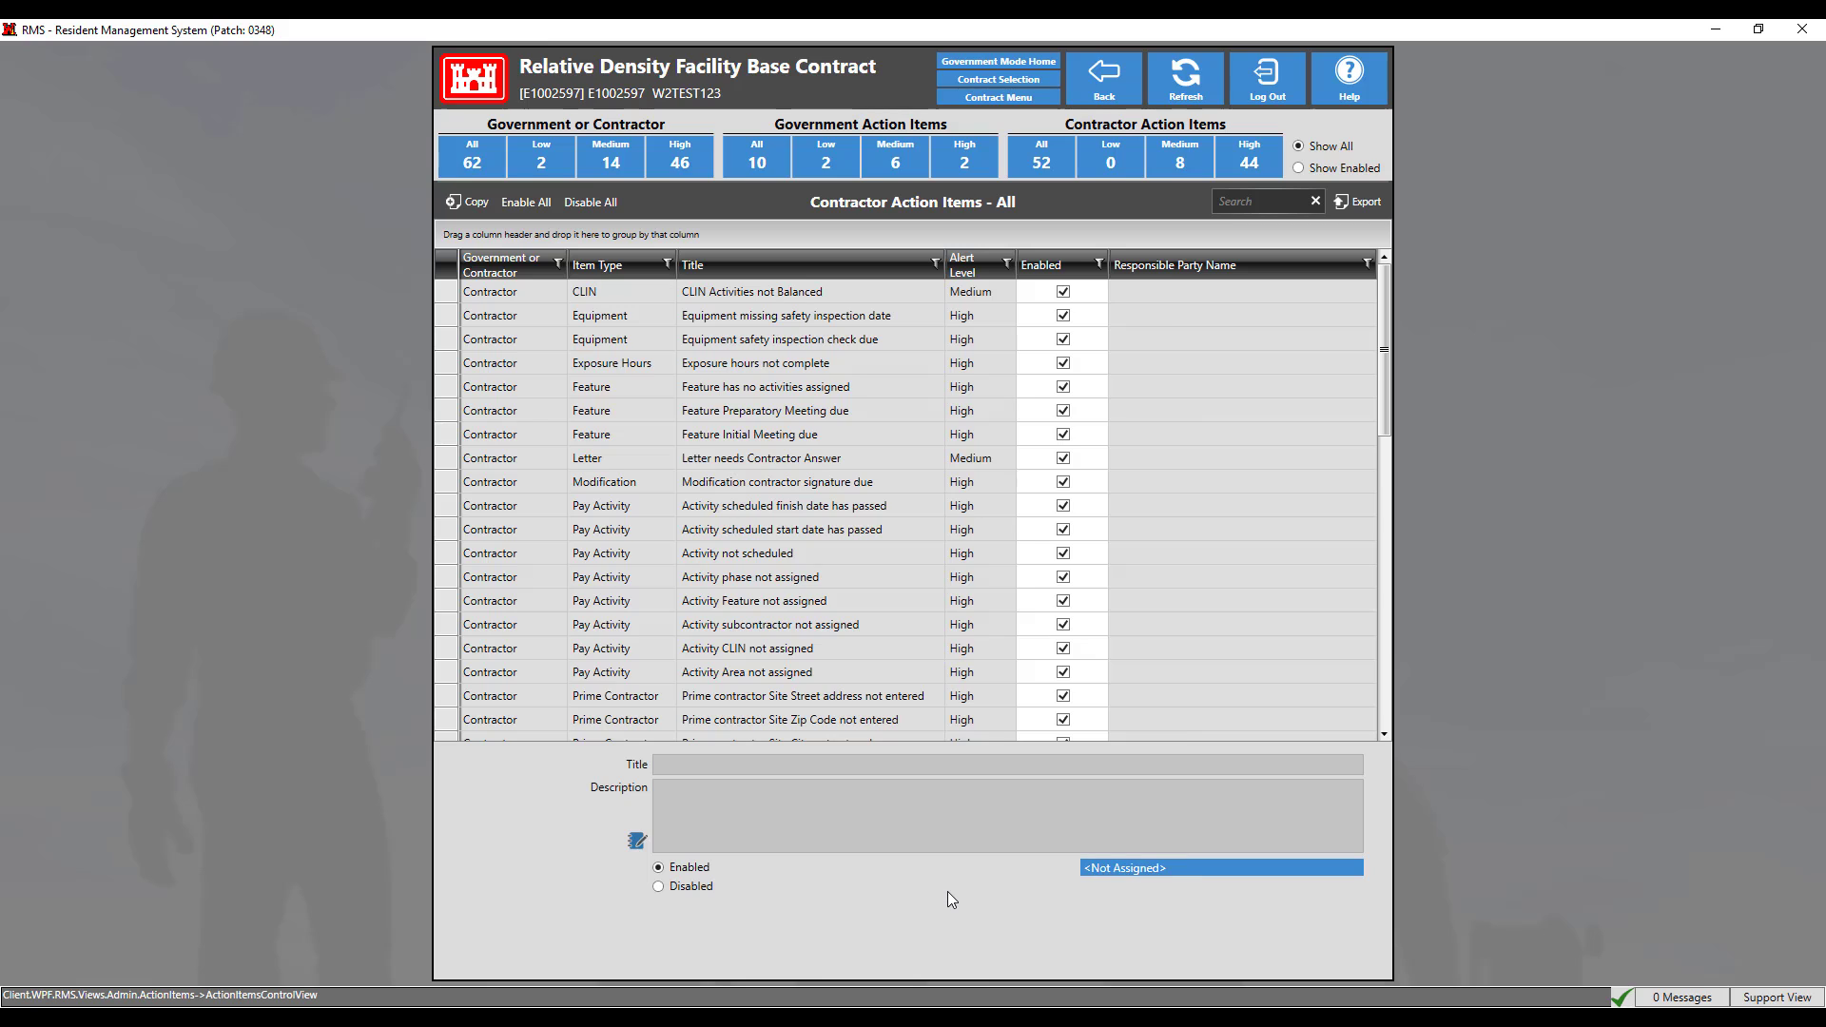
# - Review the contract's outstanding Government Action Items from the Contract Menu, and return to that menu
pyautogui.click(1023, 95)
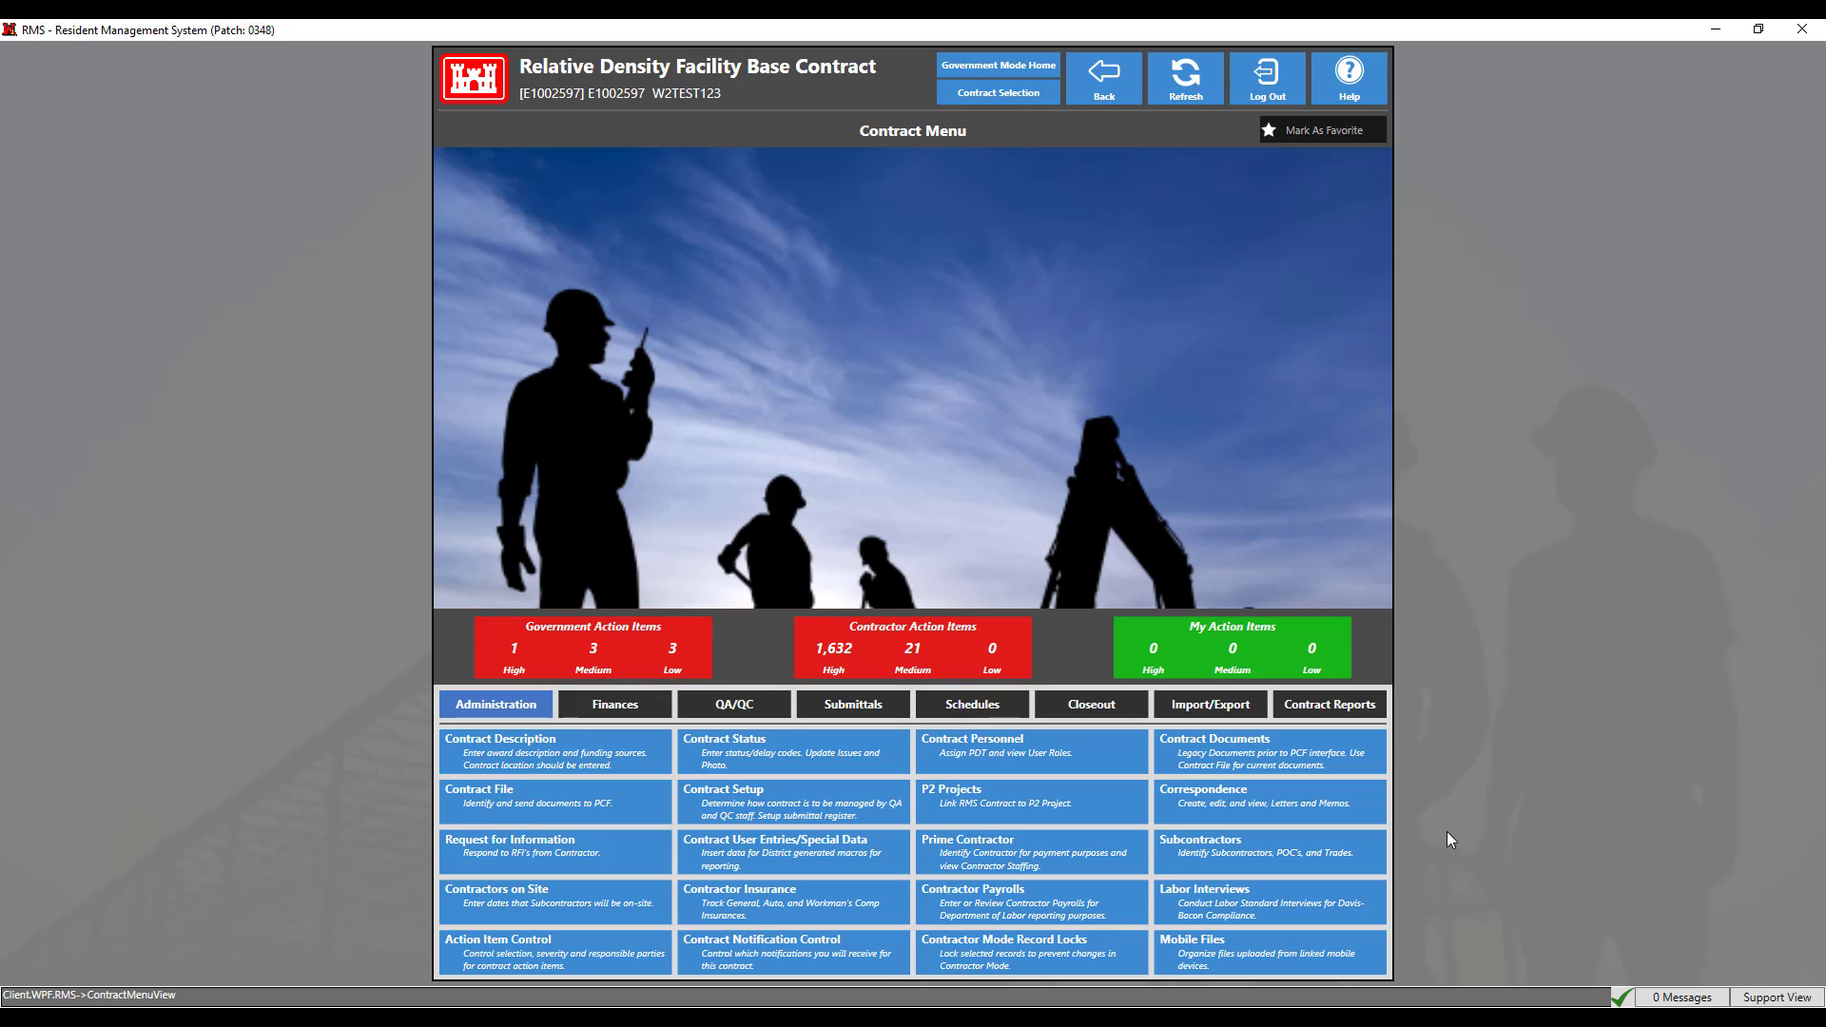
pyautogui.click(602, 624)
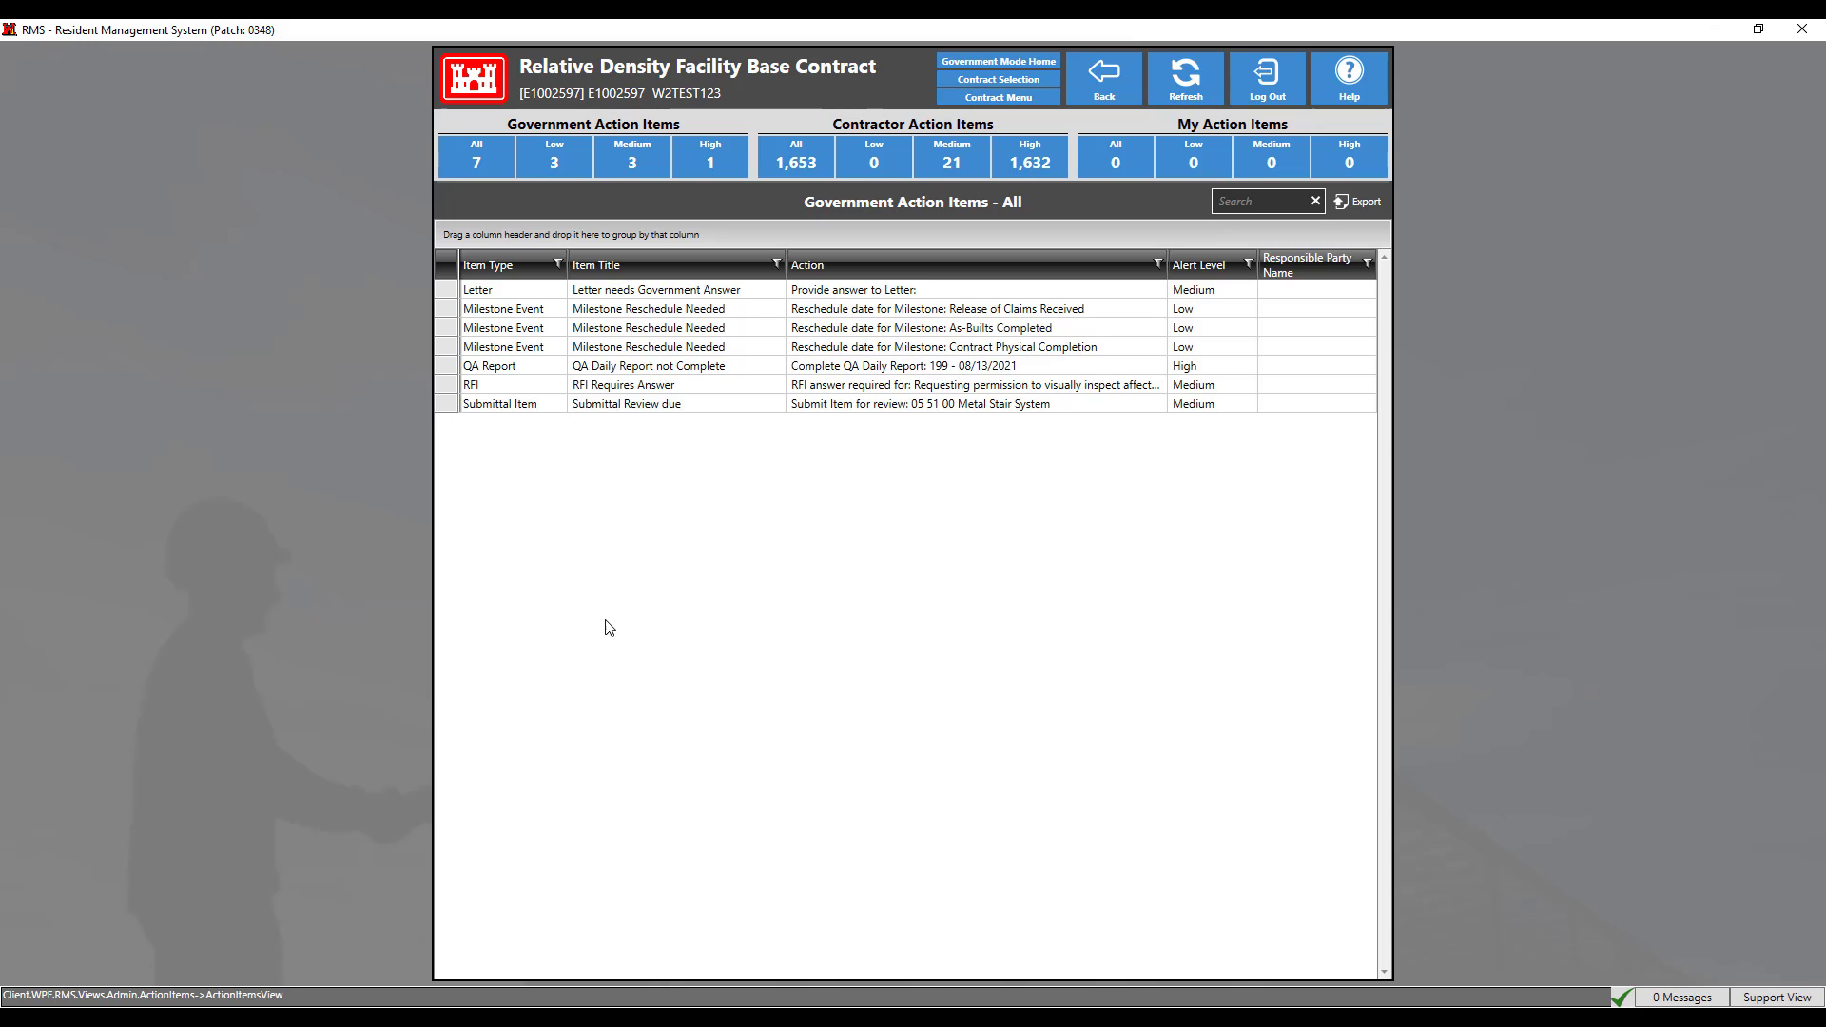
pyautogui.click(1099, 95)
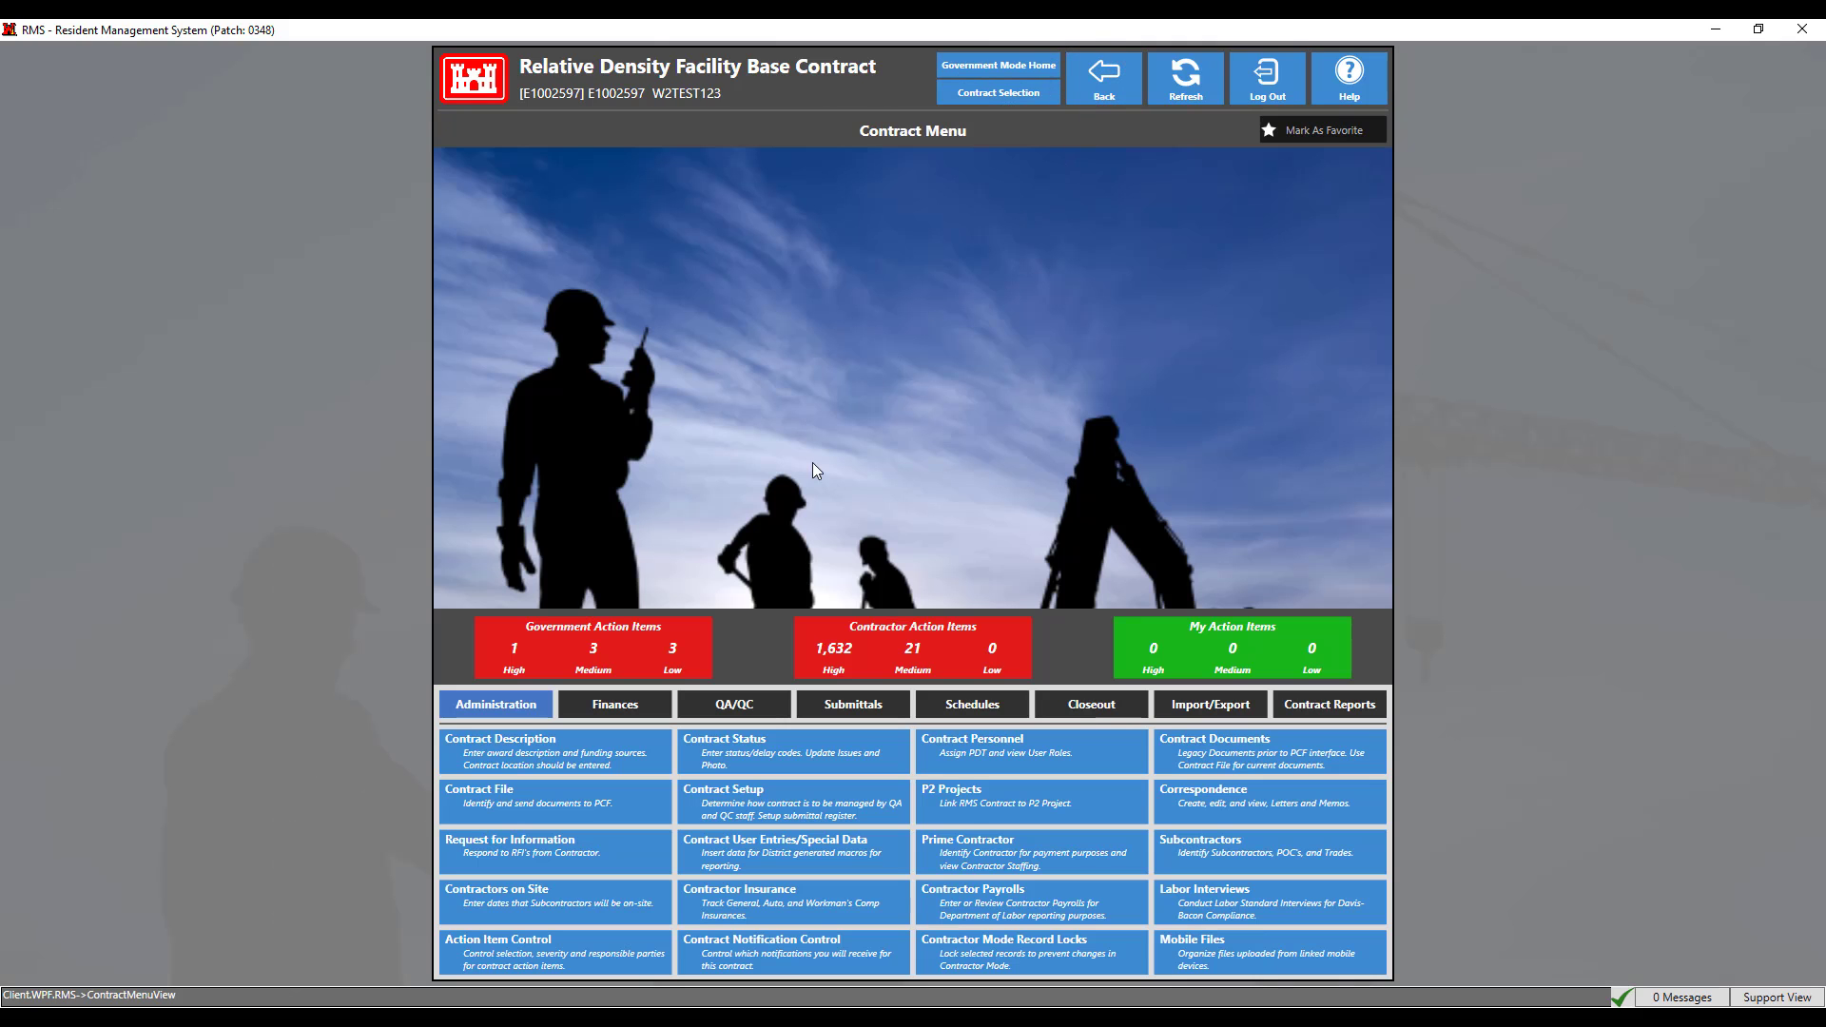
# - In Action Item Control, disable the high-level government items "QA Daily Report not Complete" and "QC Requirement needs QA Review"
pyautogui.click(550, 956)
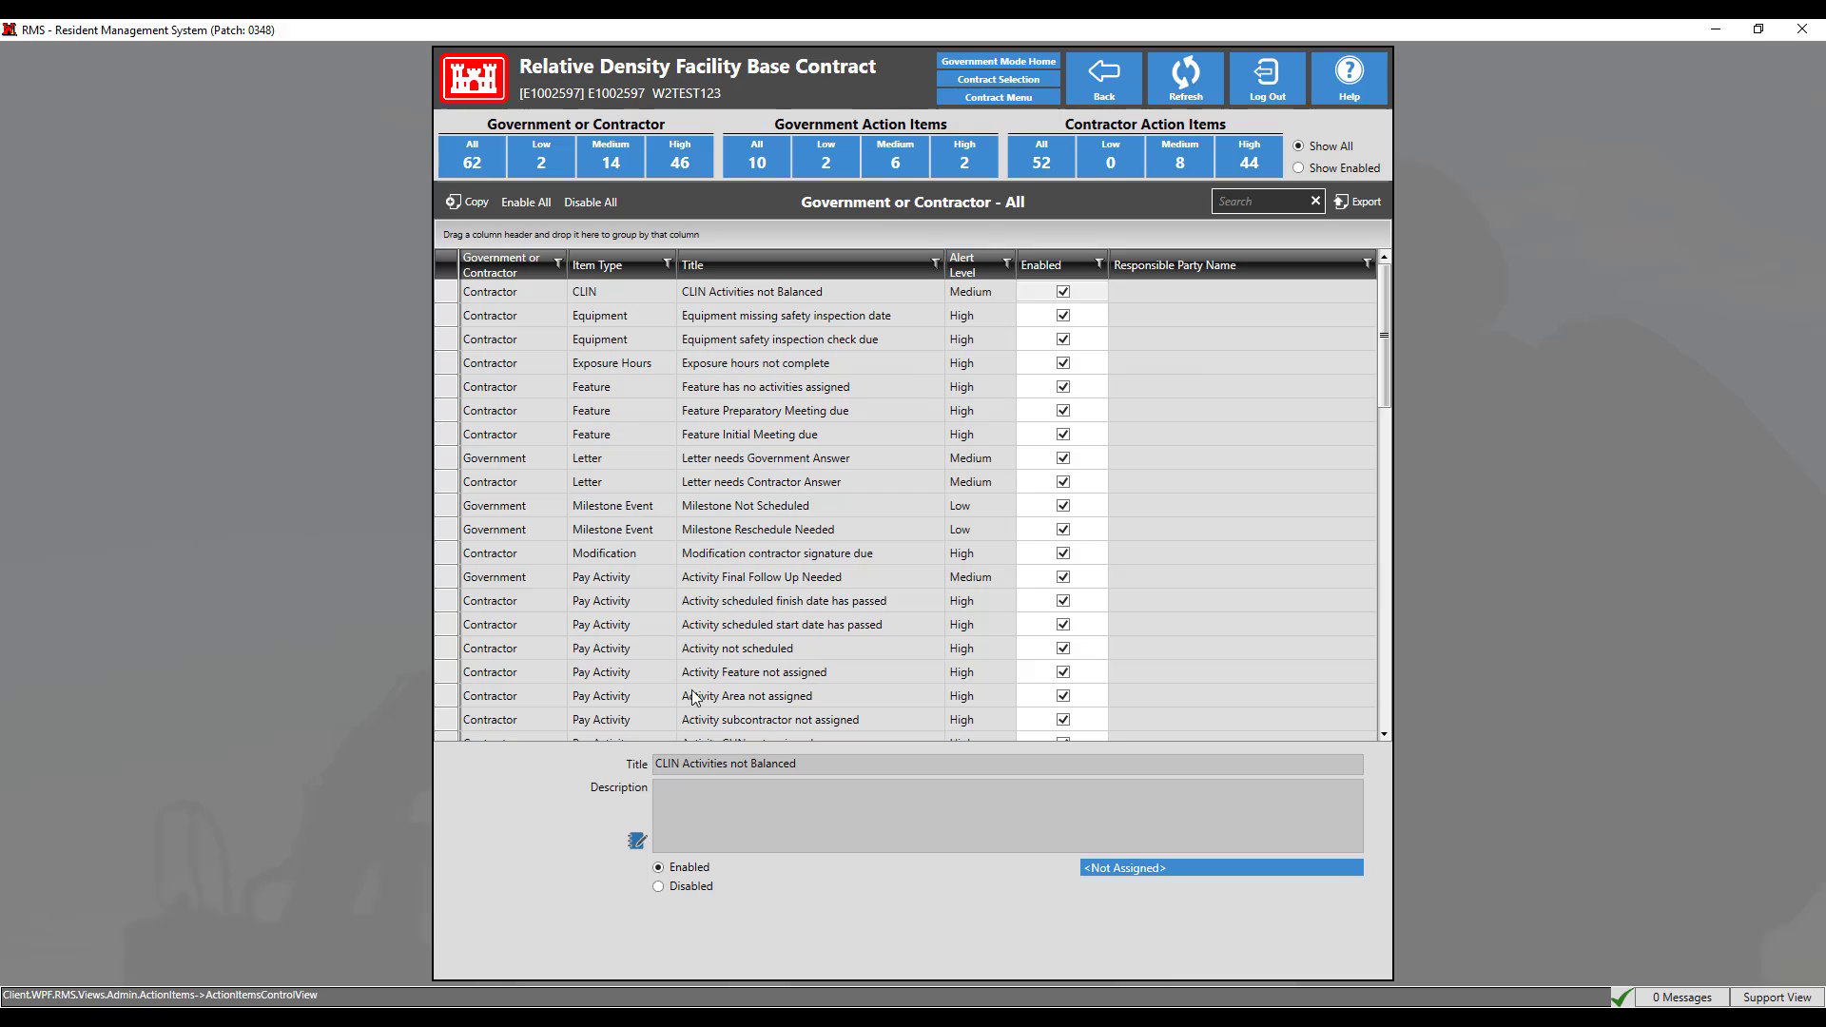
pyautogui.click(983, 167)
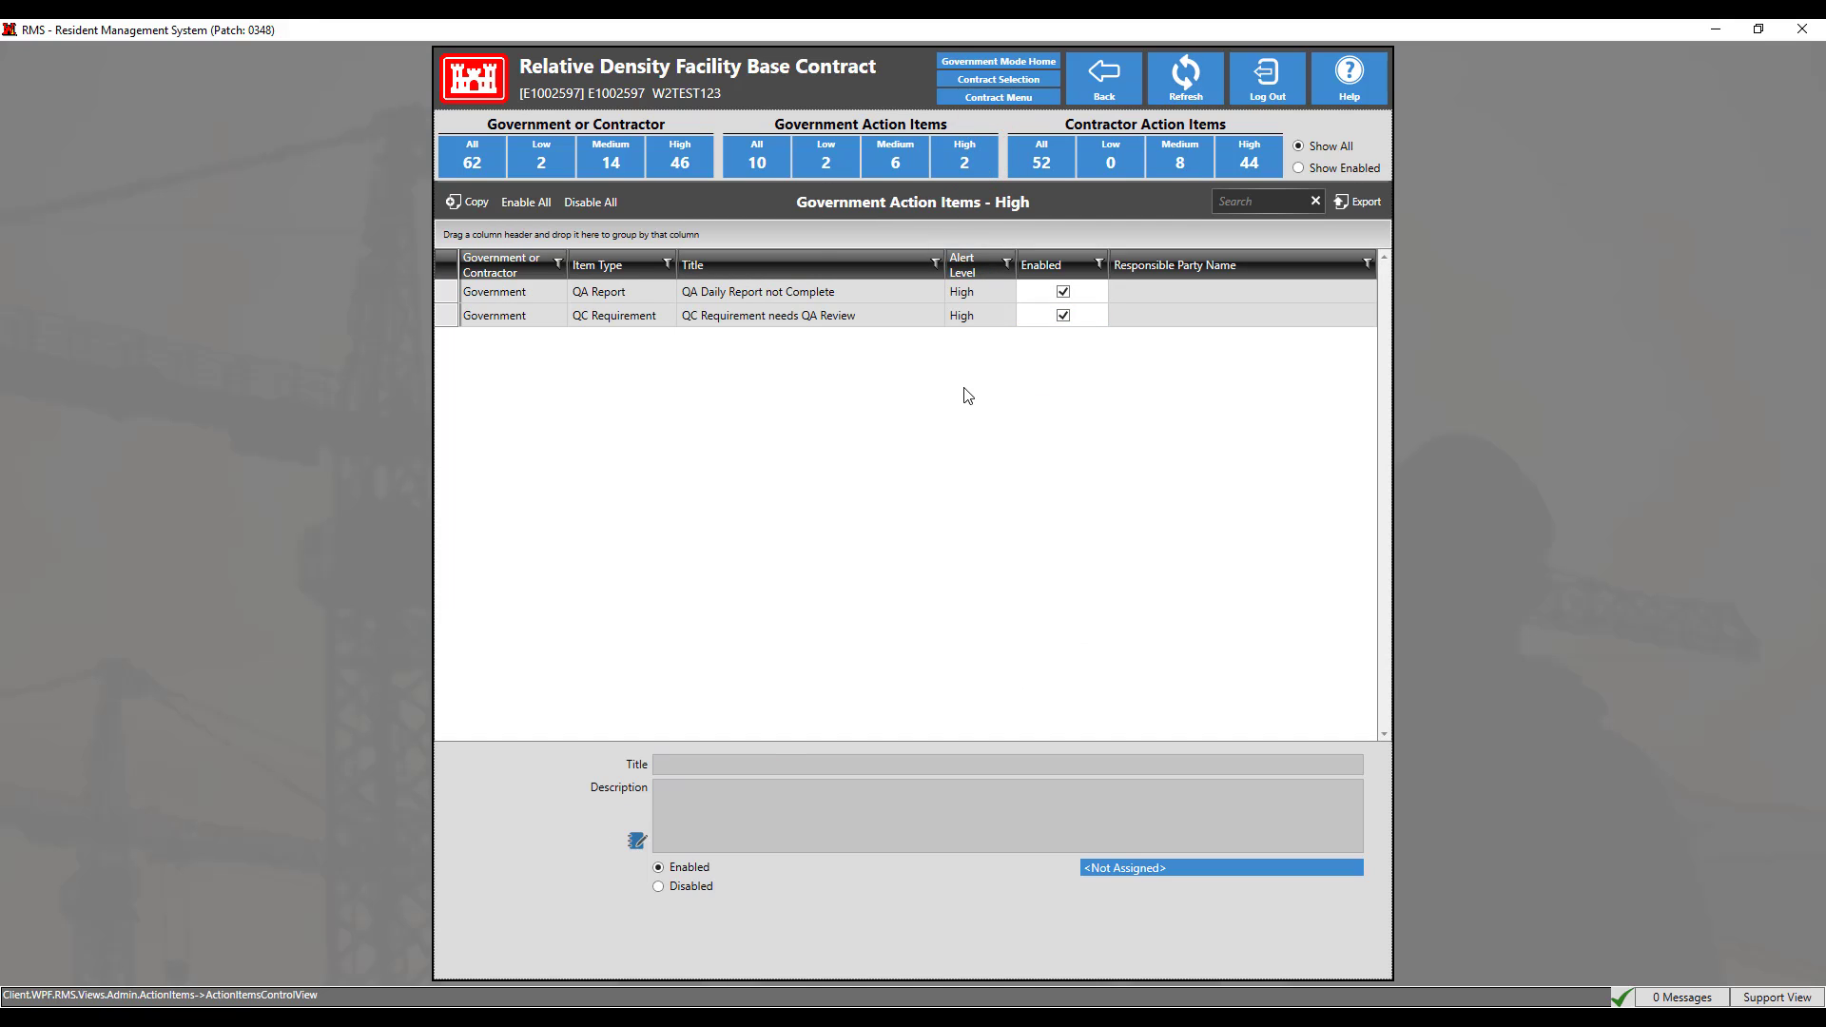
pyautogui.click(1063, 293)
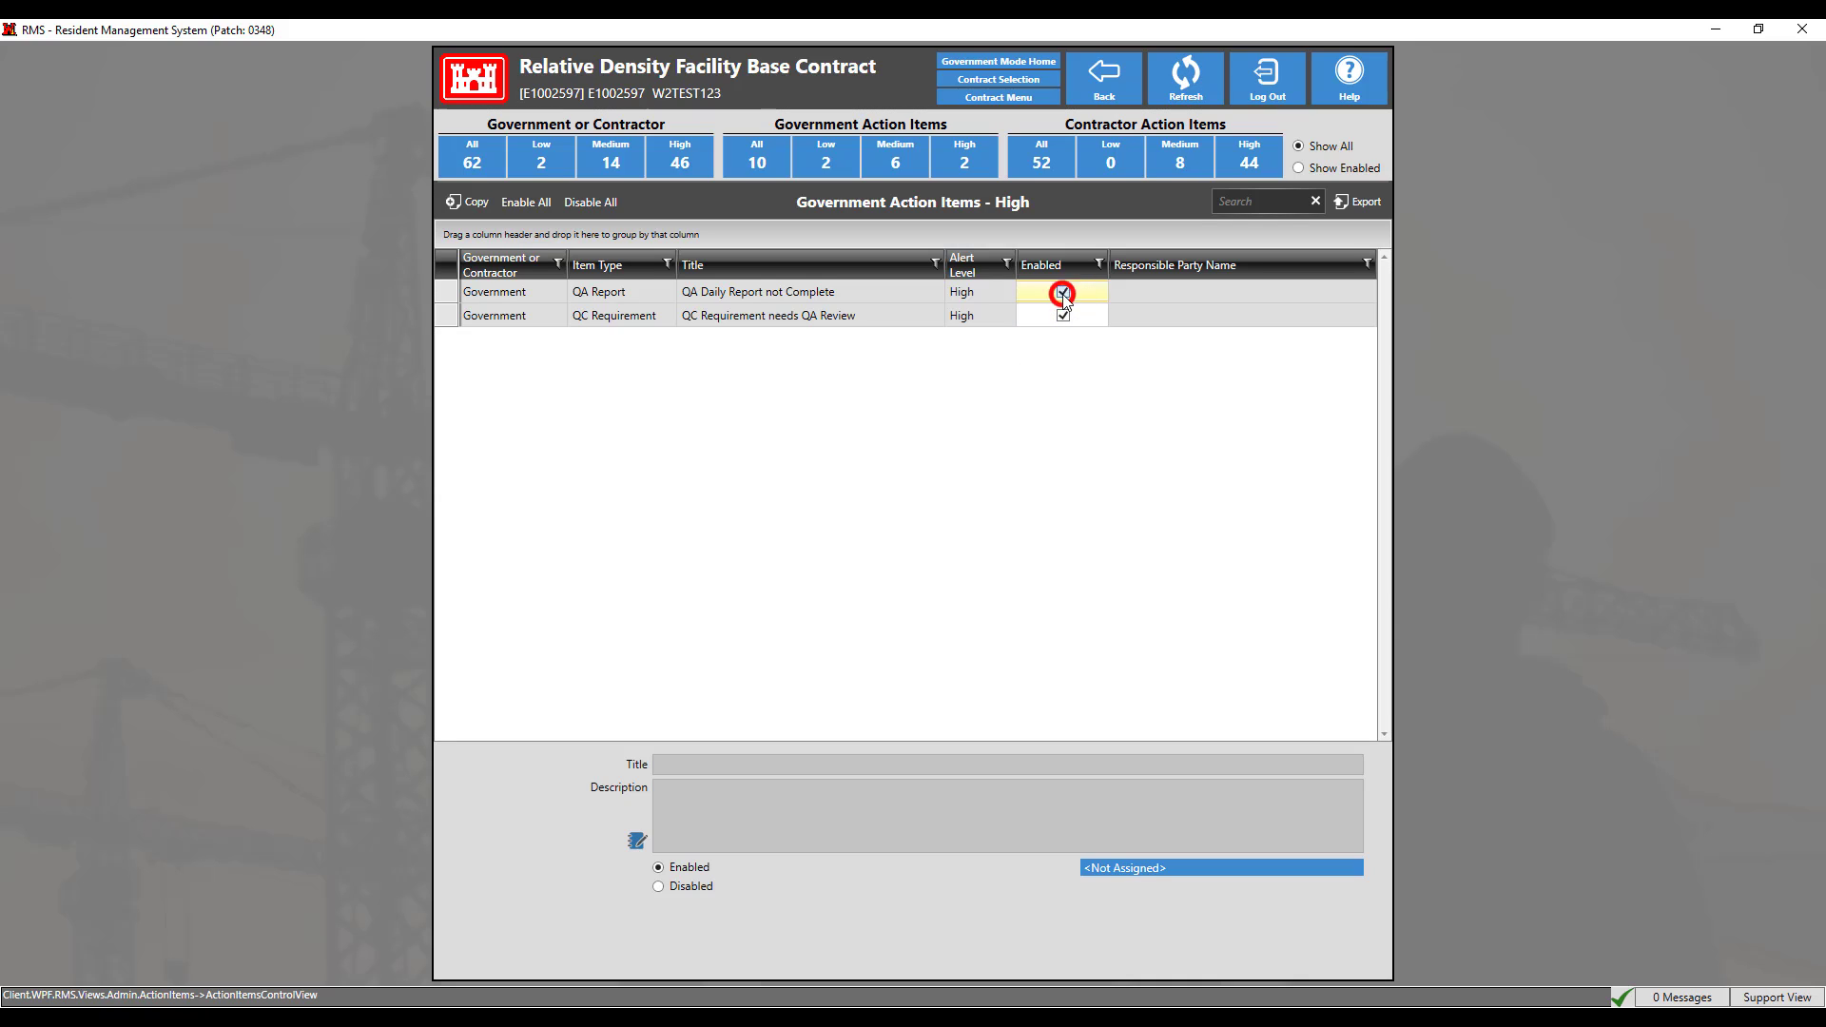
pyautogui.click(1063, 317)
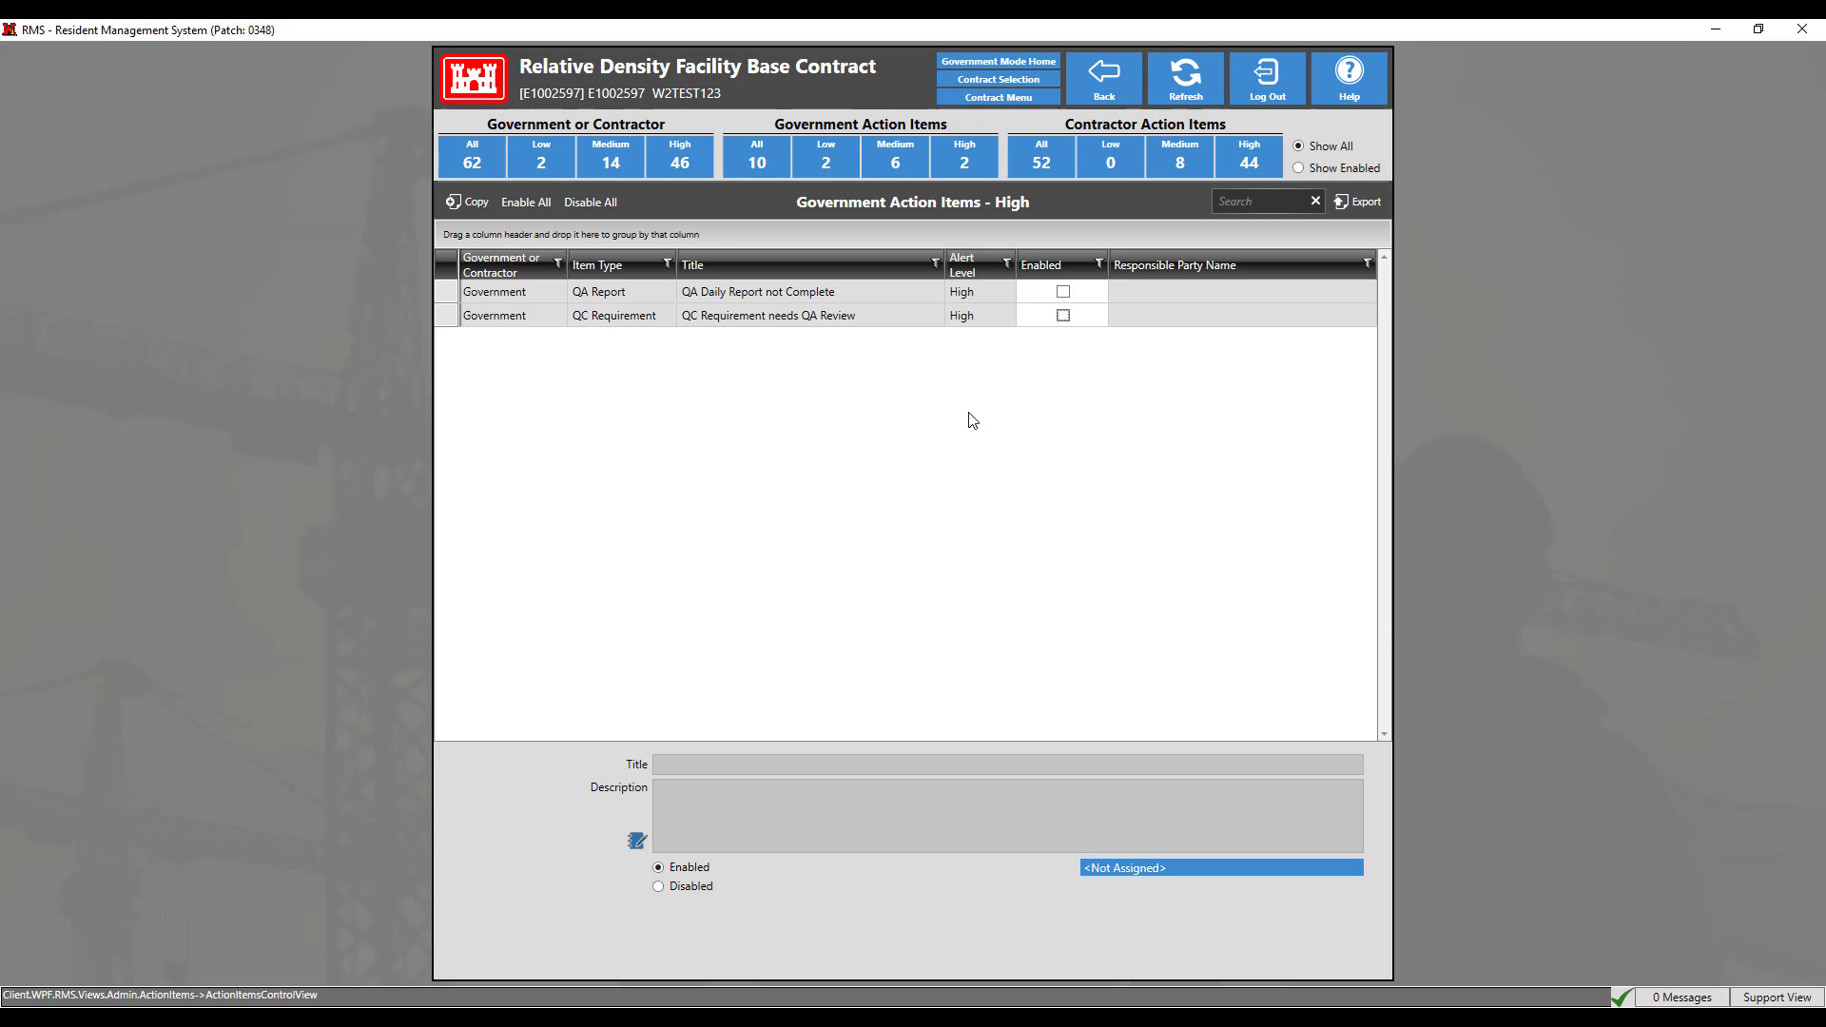
# - Assign a staff member as responsible party for the medium-level government action item "RFI Requires Answer", finding them by first name
pyautogui.click(913, 163)
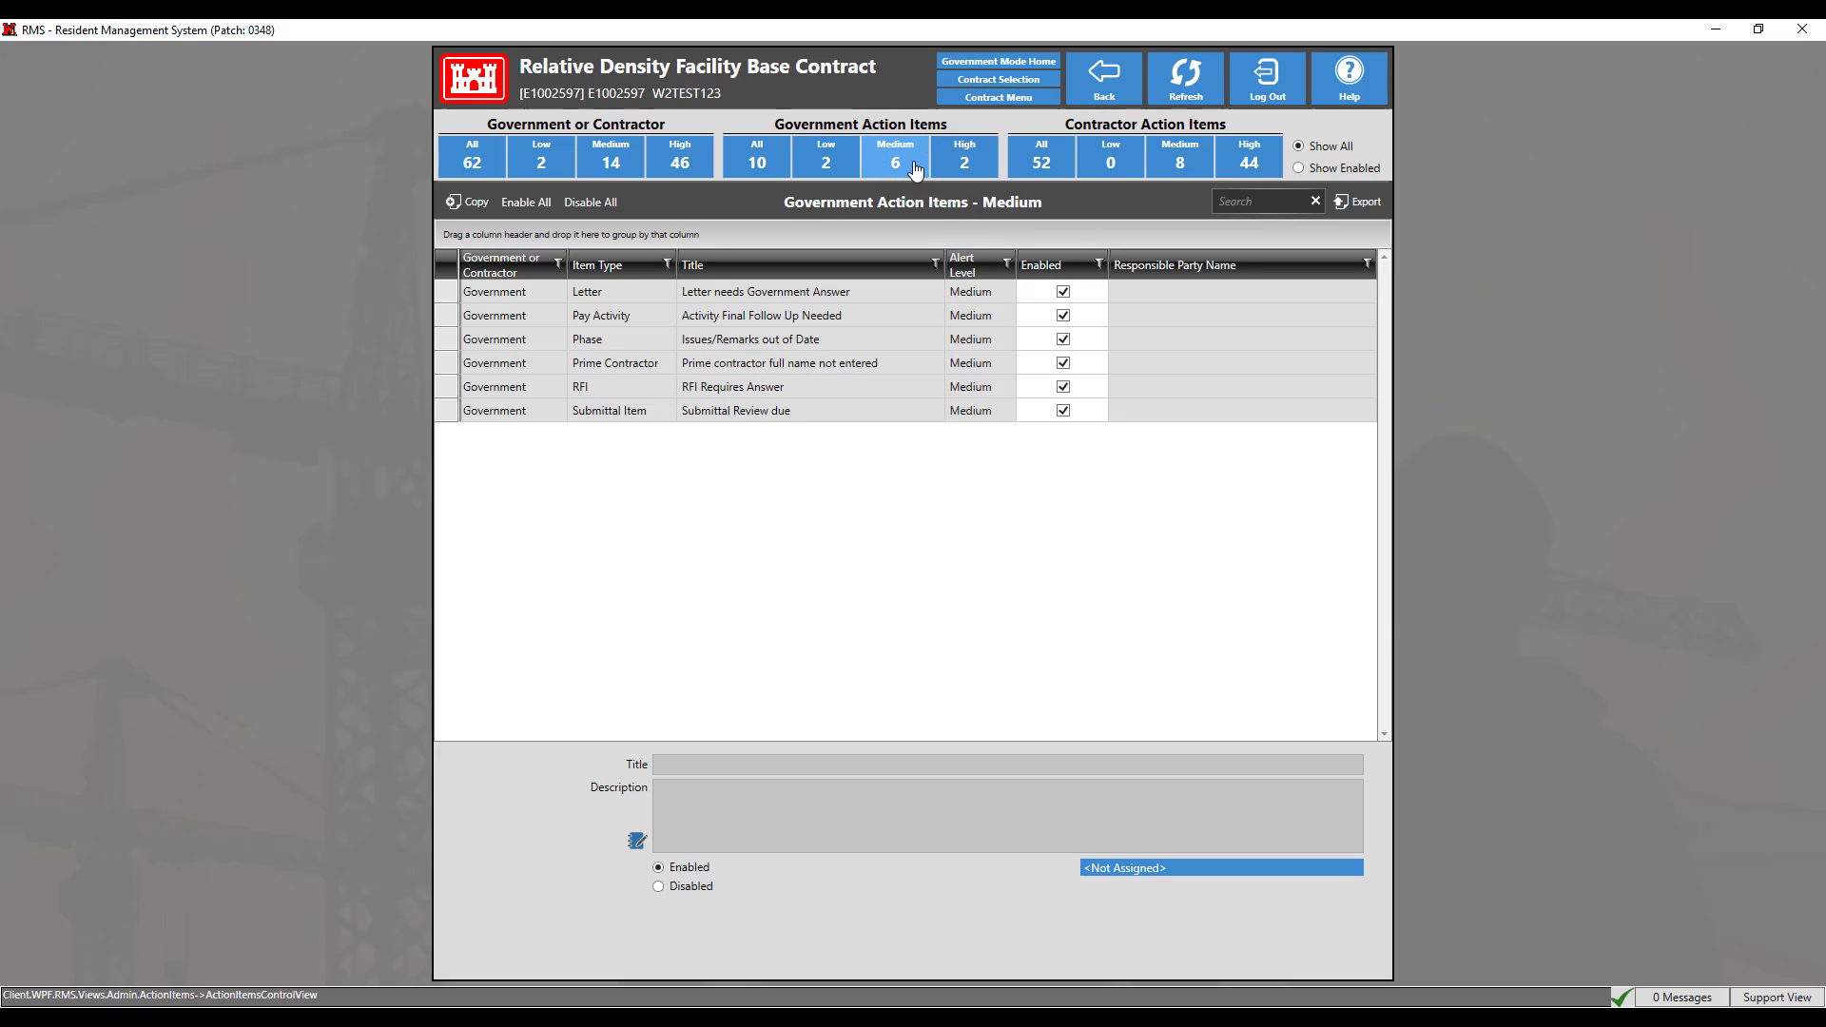
pyautogui.click(826, 389)
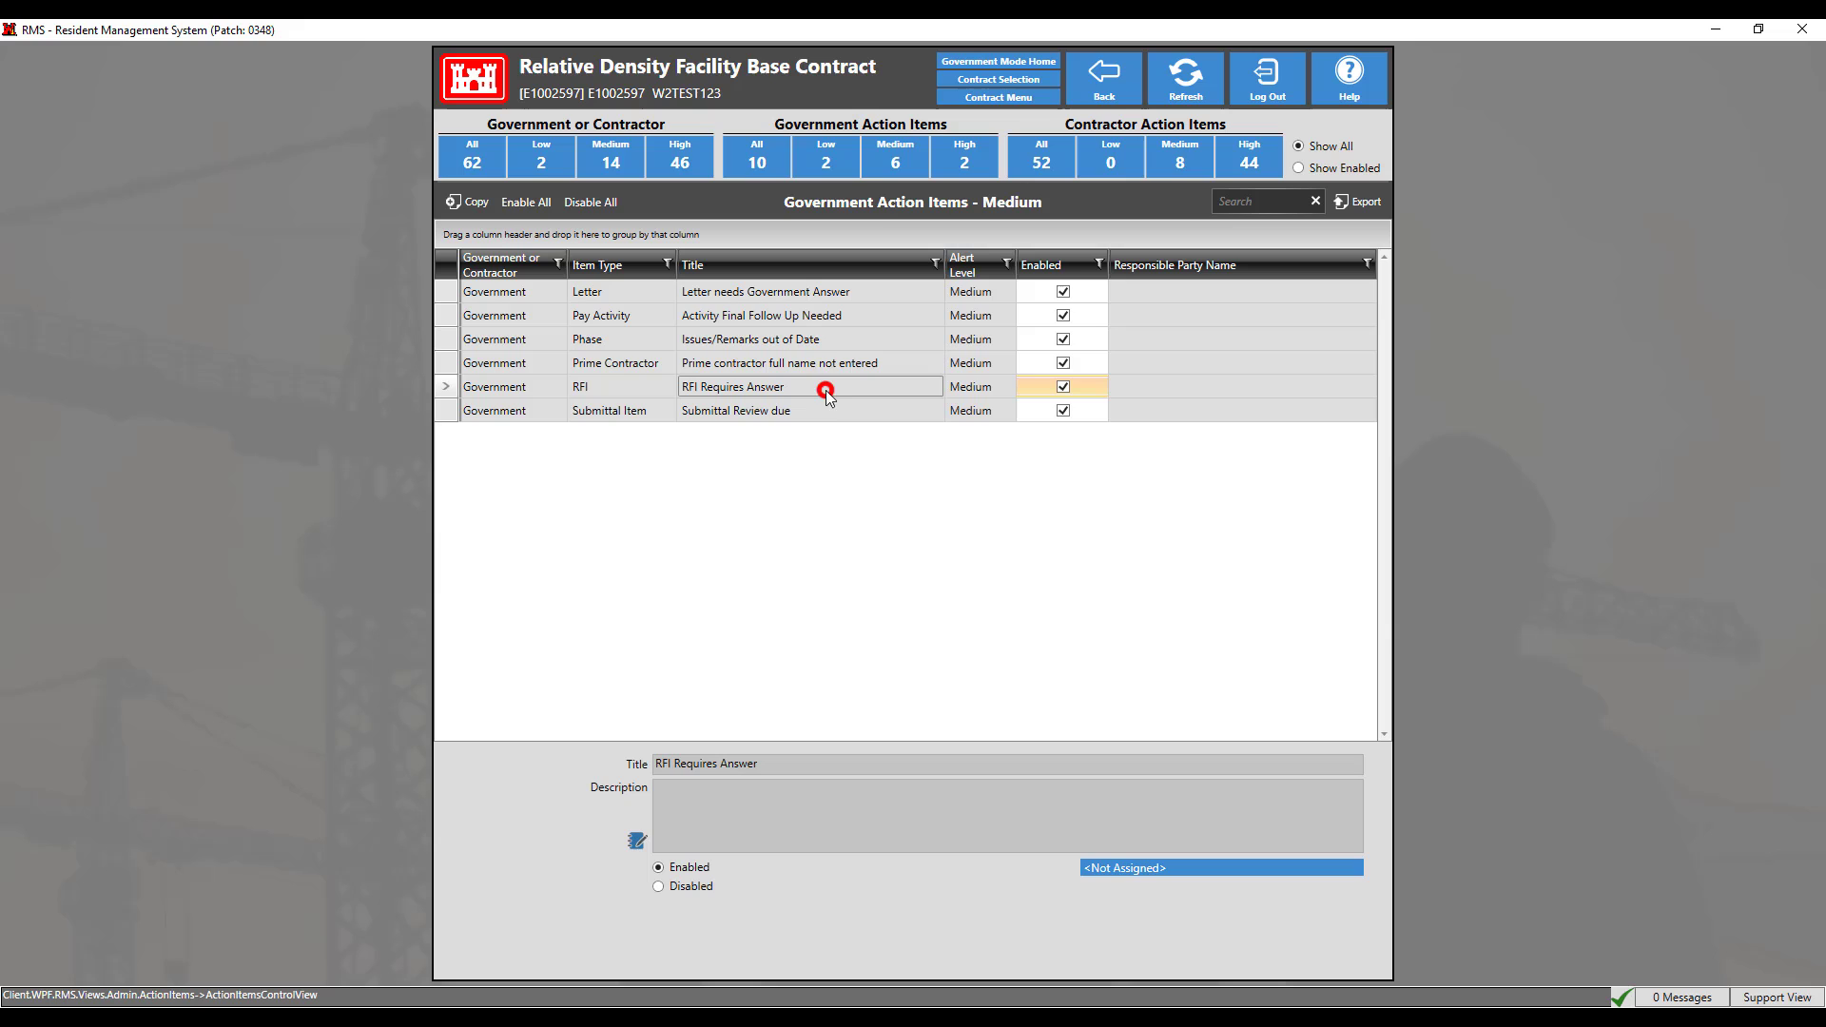
pyautogui.click(1199, 868)
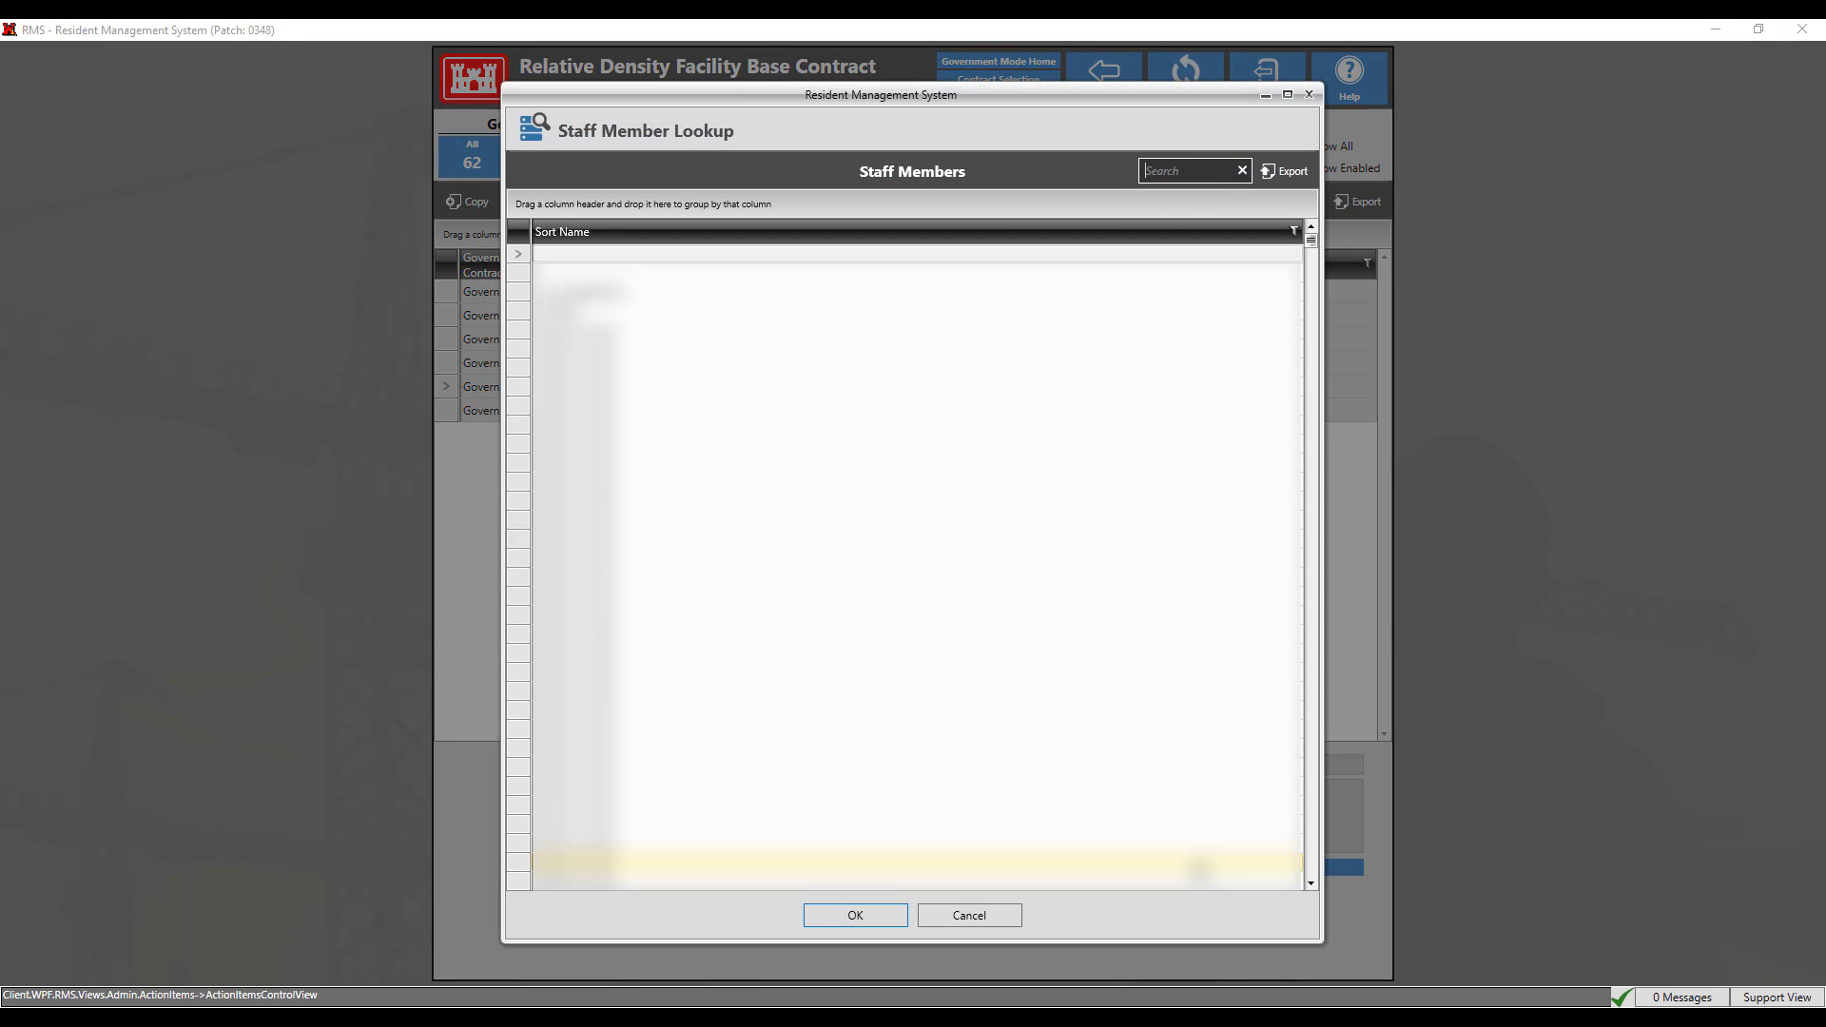
pyautogui.write('joeal')
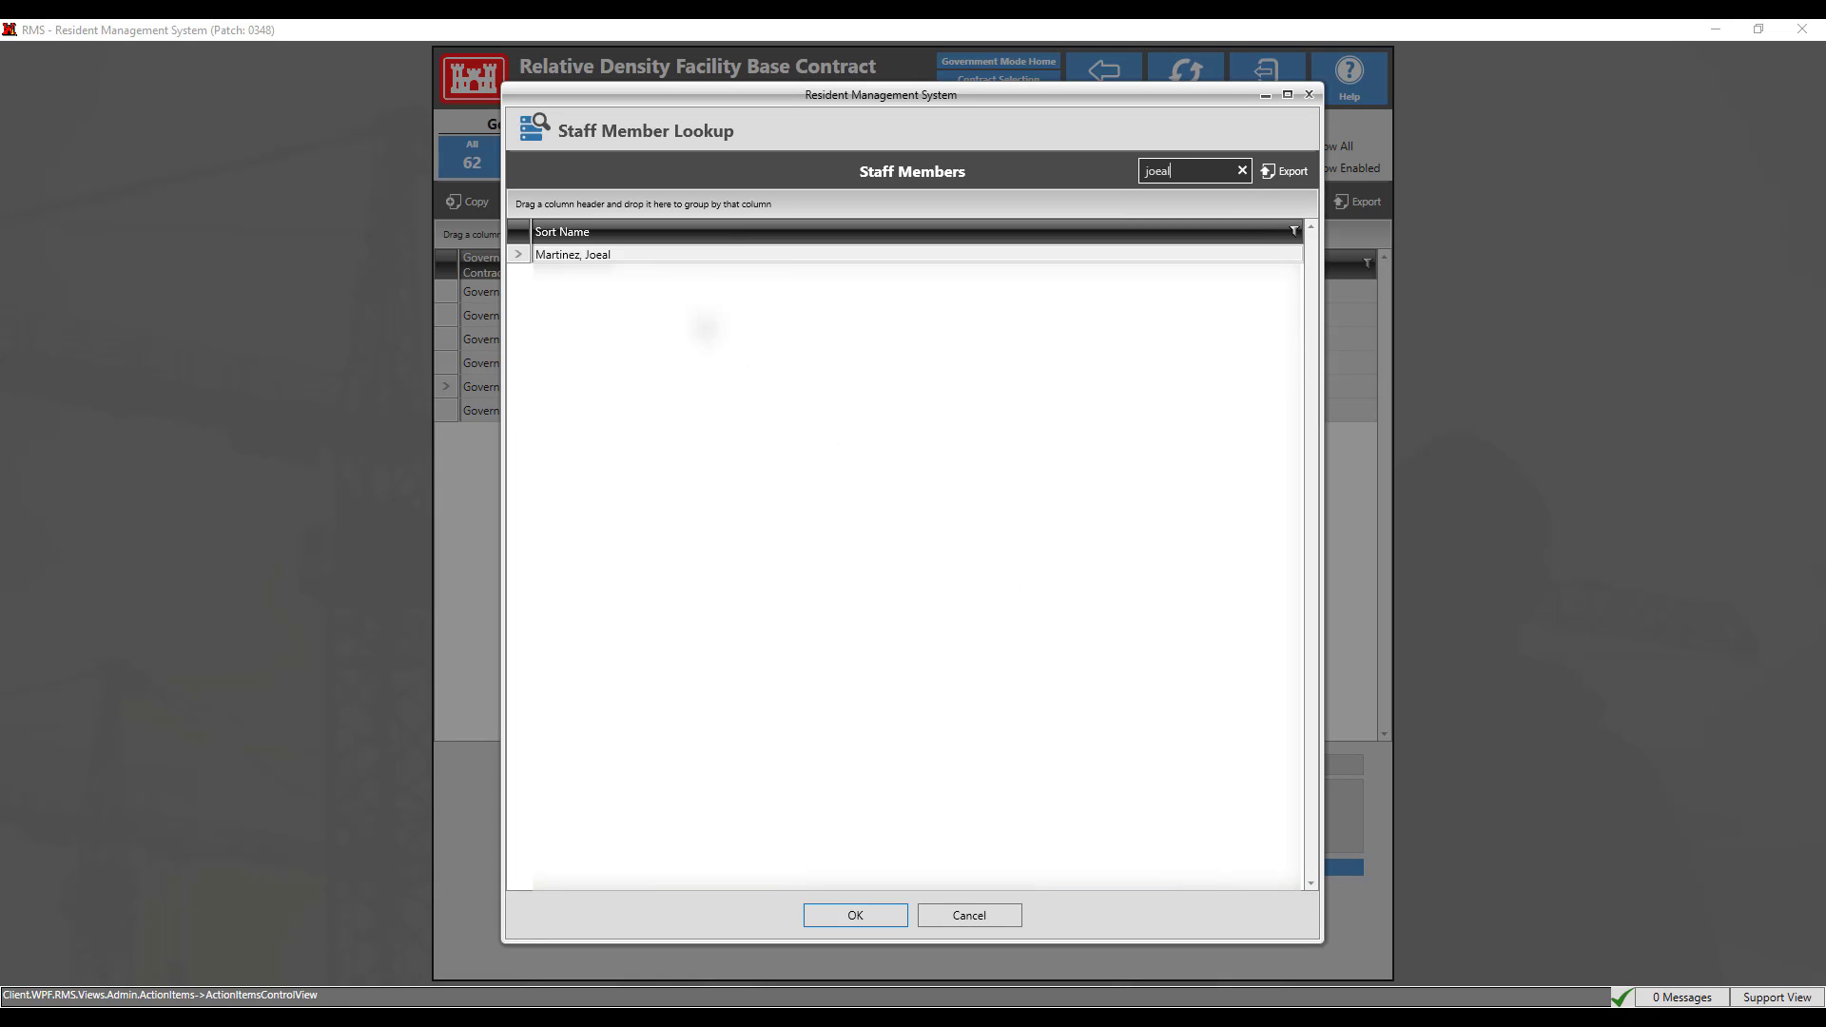
pyautogui.click(632, 254)
pyautogui.click(877, 917)
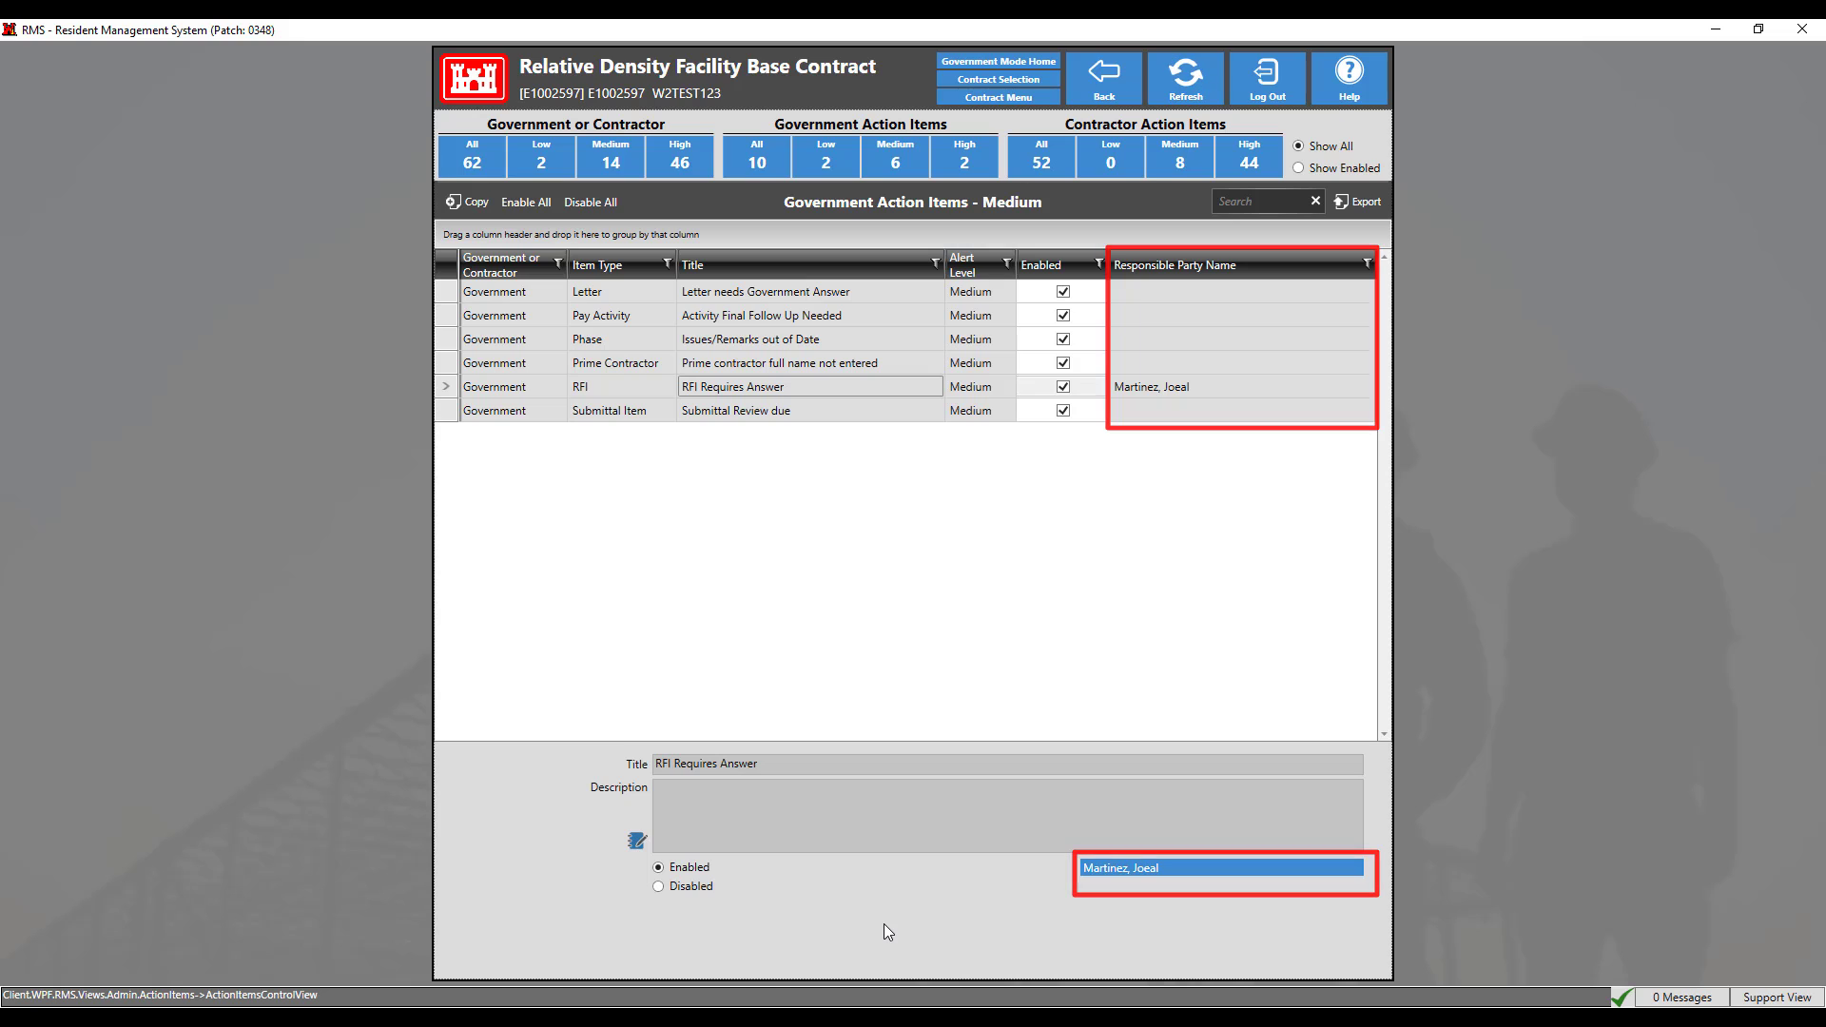
# - Check the My Action Items list from the Contract Menu, and return to that menu
pyautogui.click(1016, 97)
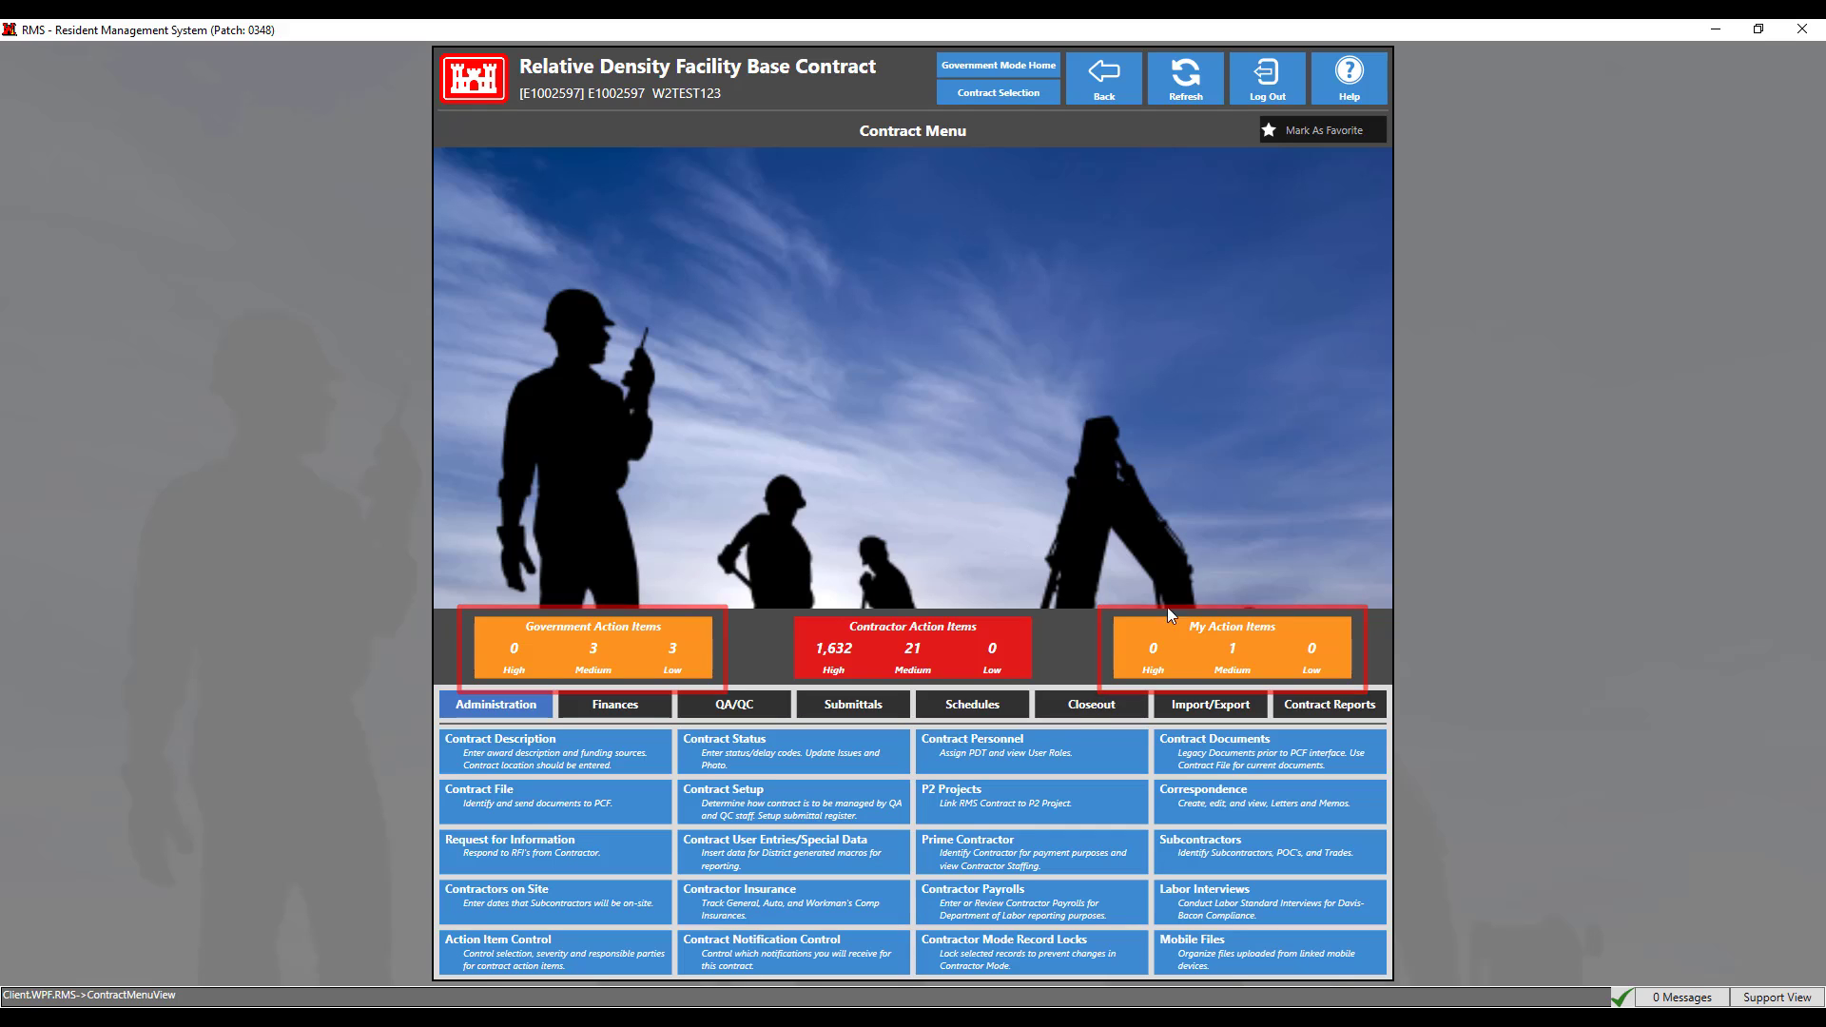
pyautogui.click(1230, 650)
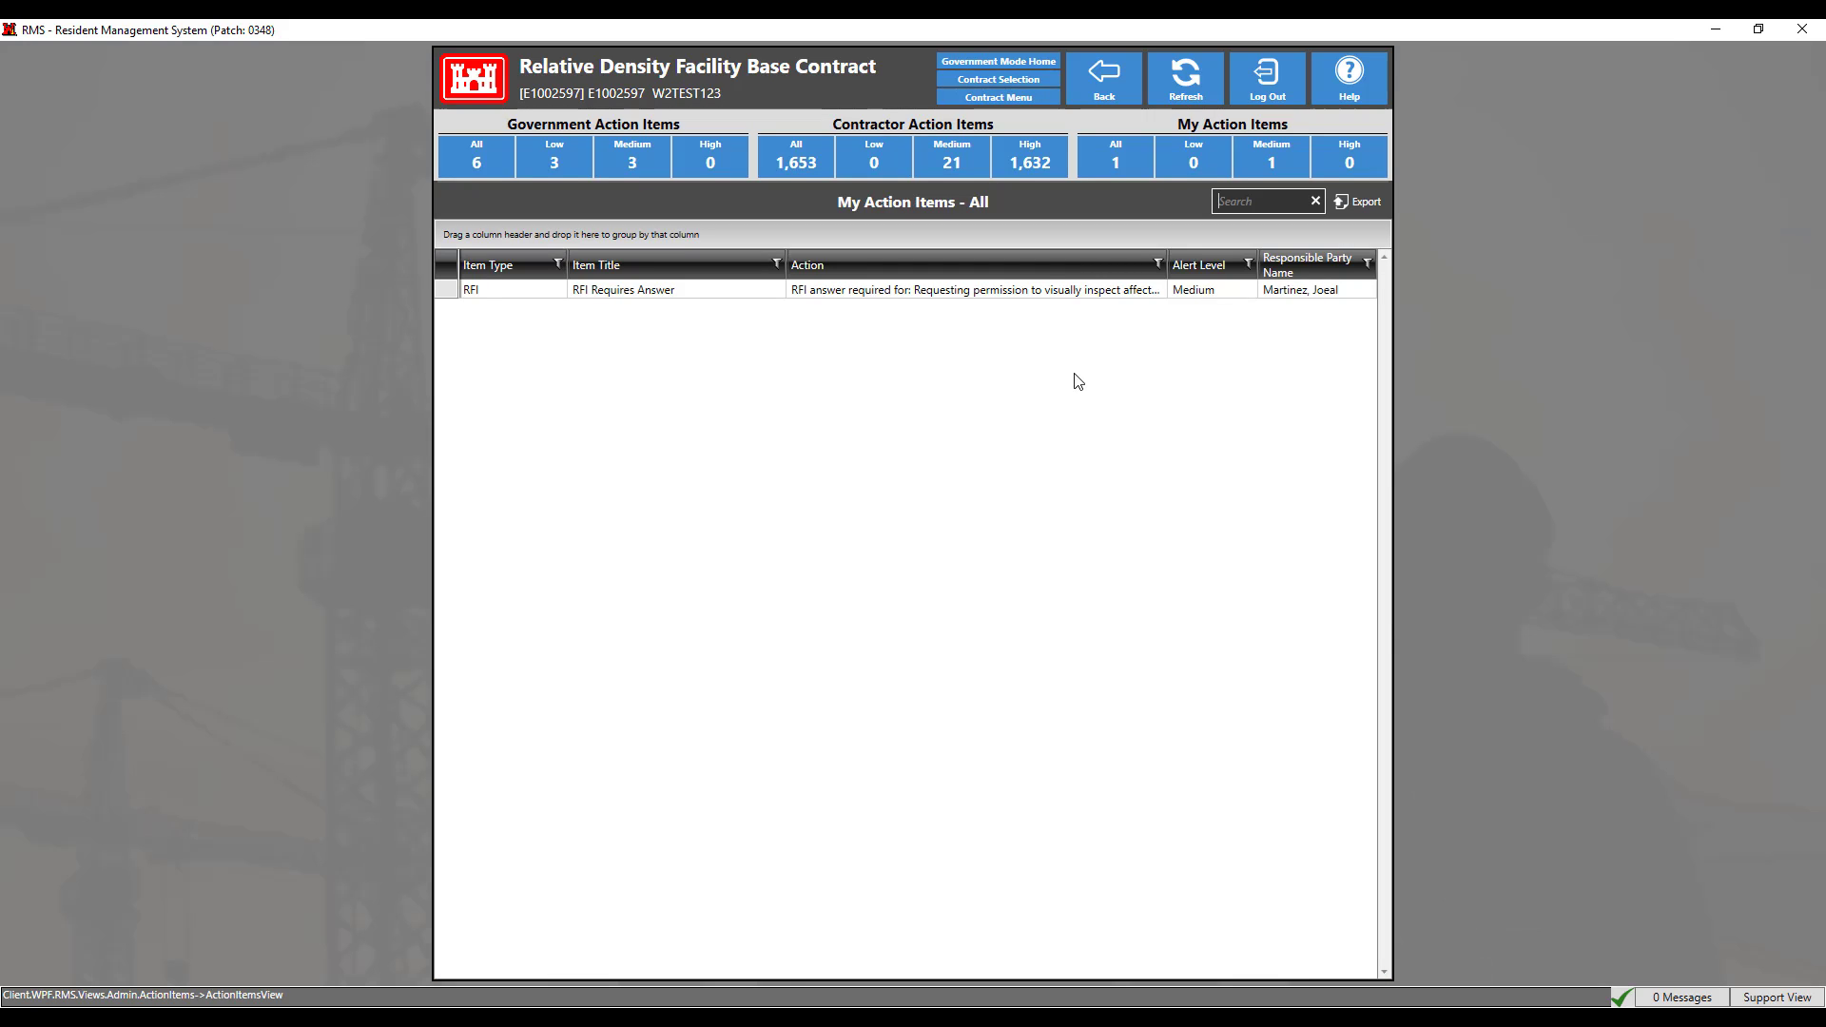
pyautogui.click(1105, 93)
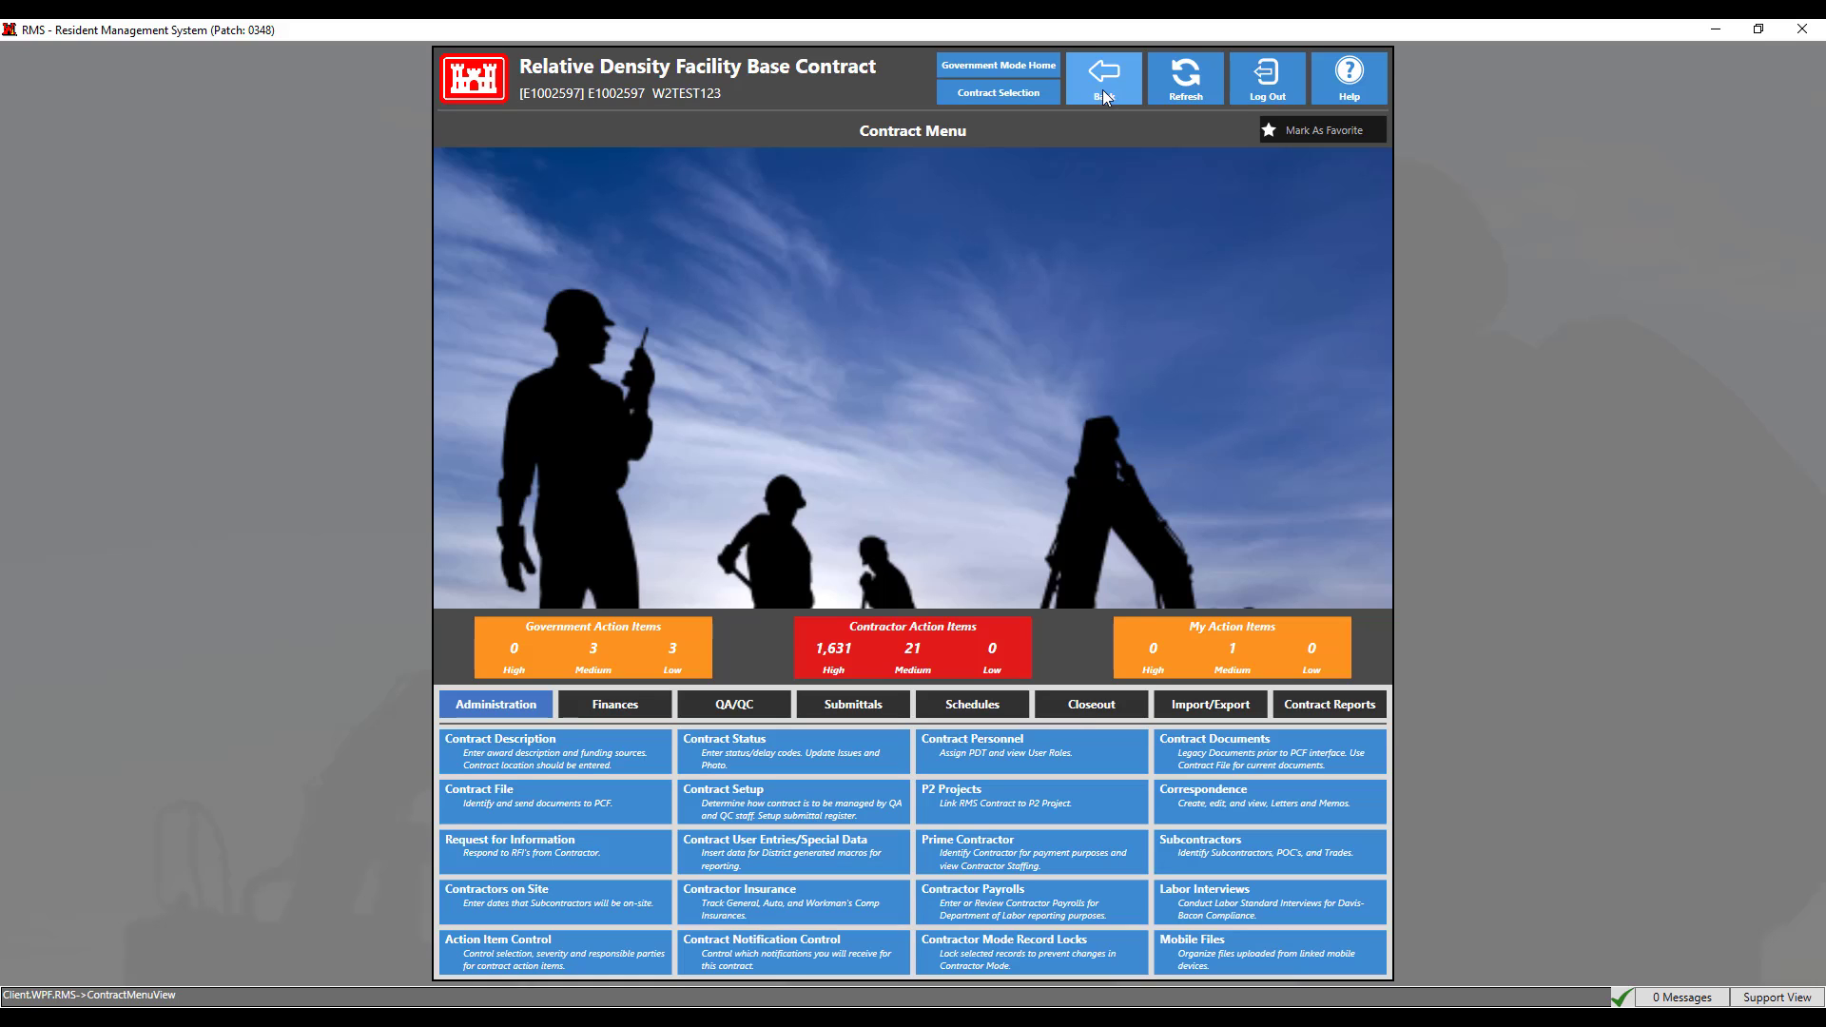
# - Preview the "Action Items - Government" report from the ADMIN group of the Contract Reports with all sections included
pyautogui.click(1331, 719)
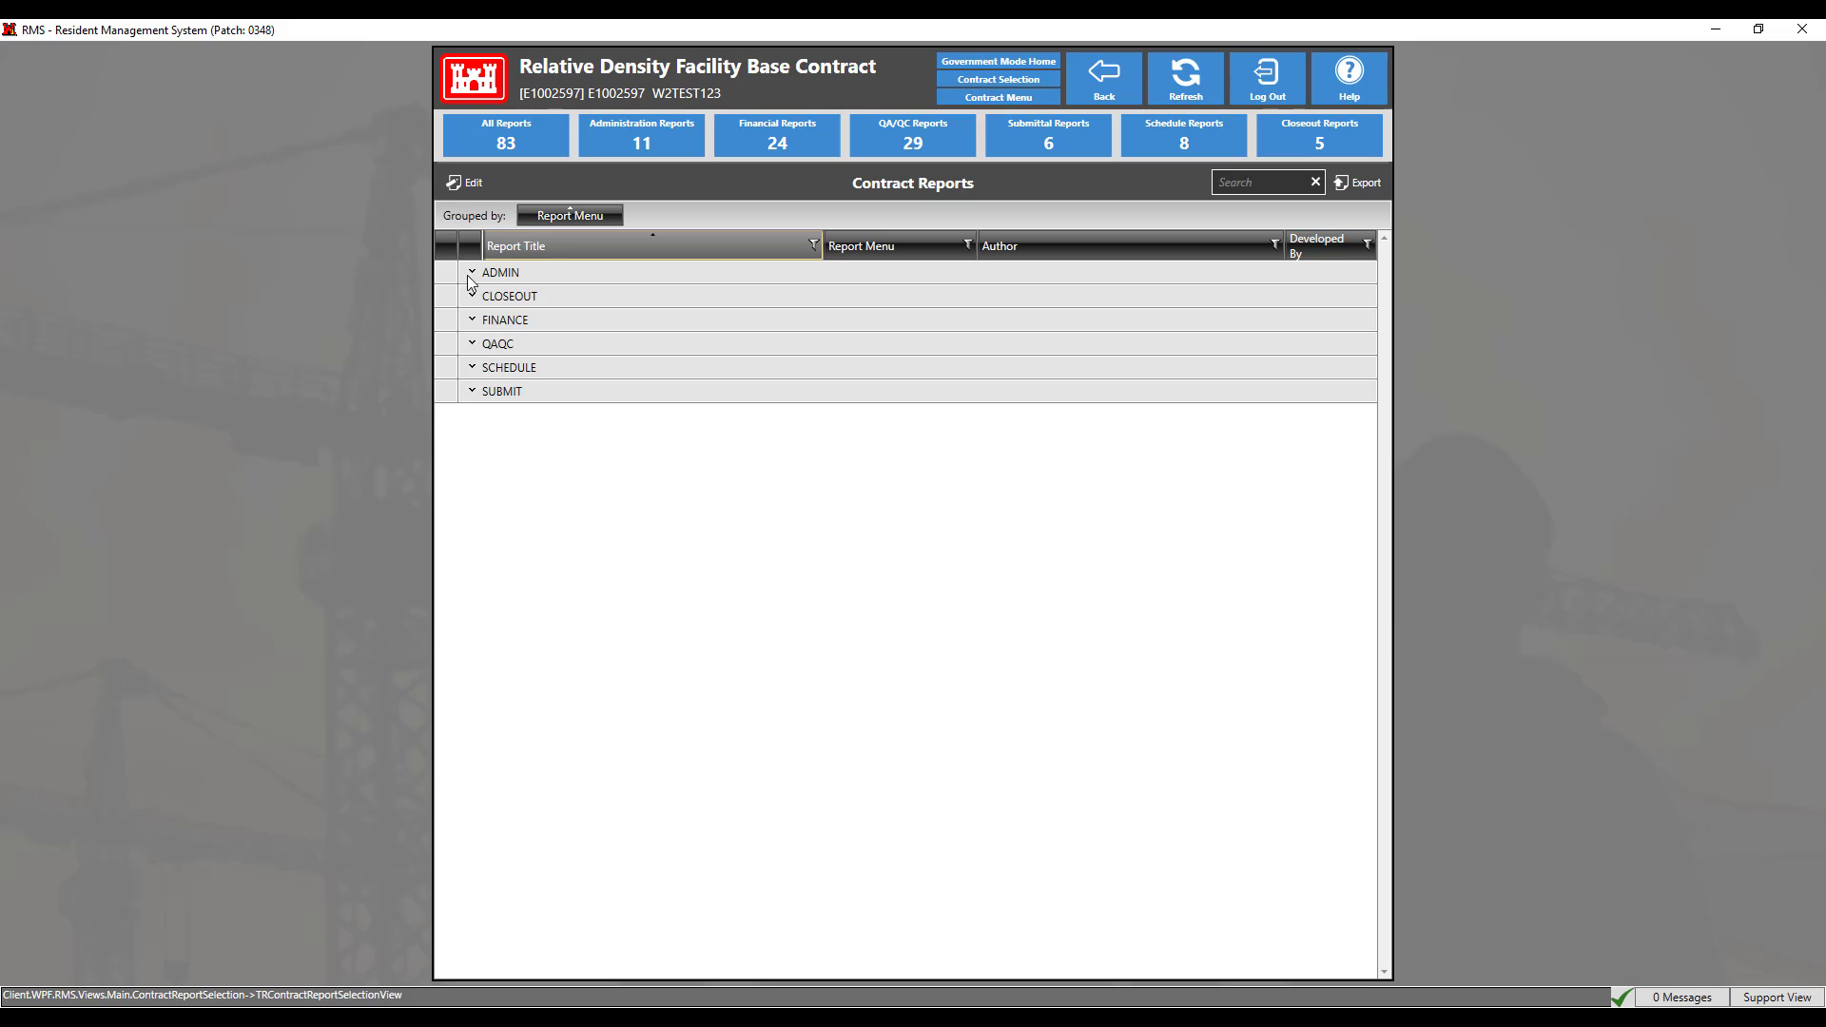
pyautogui.click(471, 273)
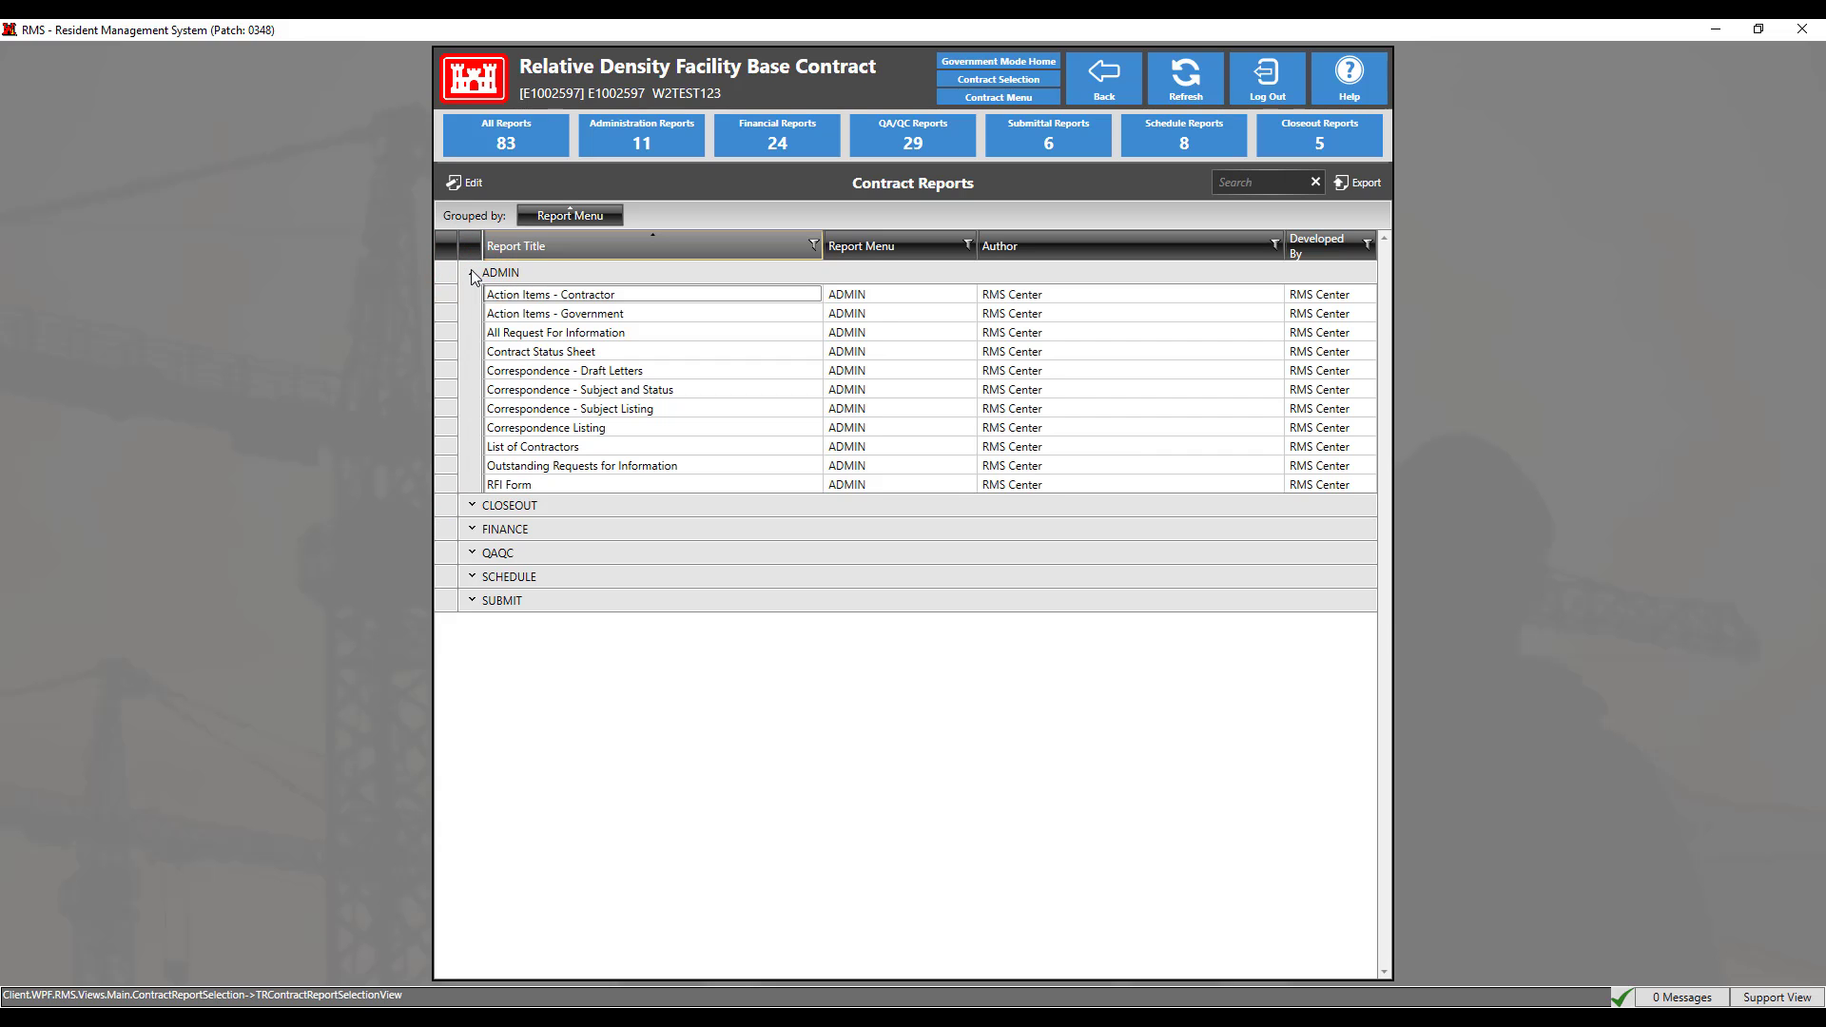
pyautogui.click(493, 295)
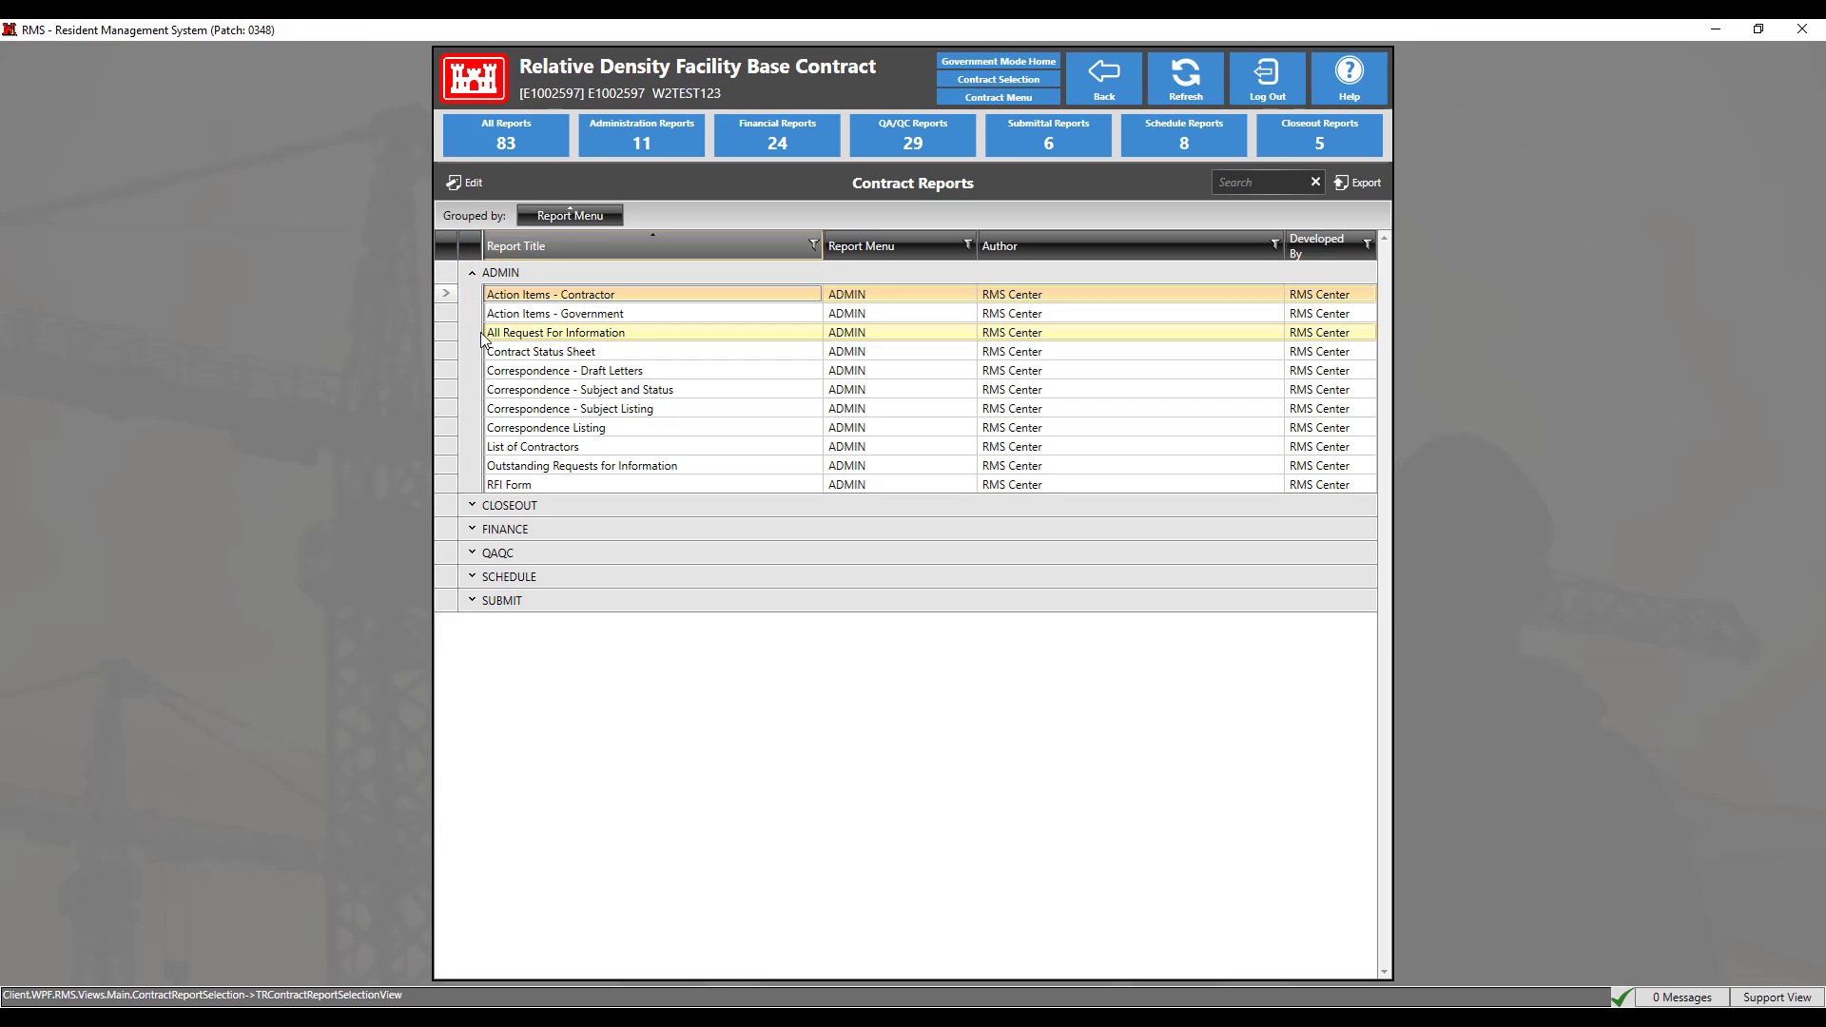
pyautogui.click(515, 313)
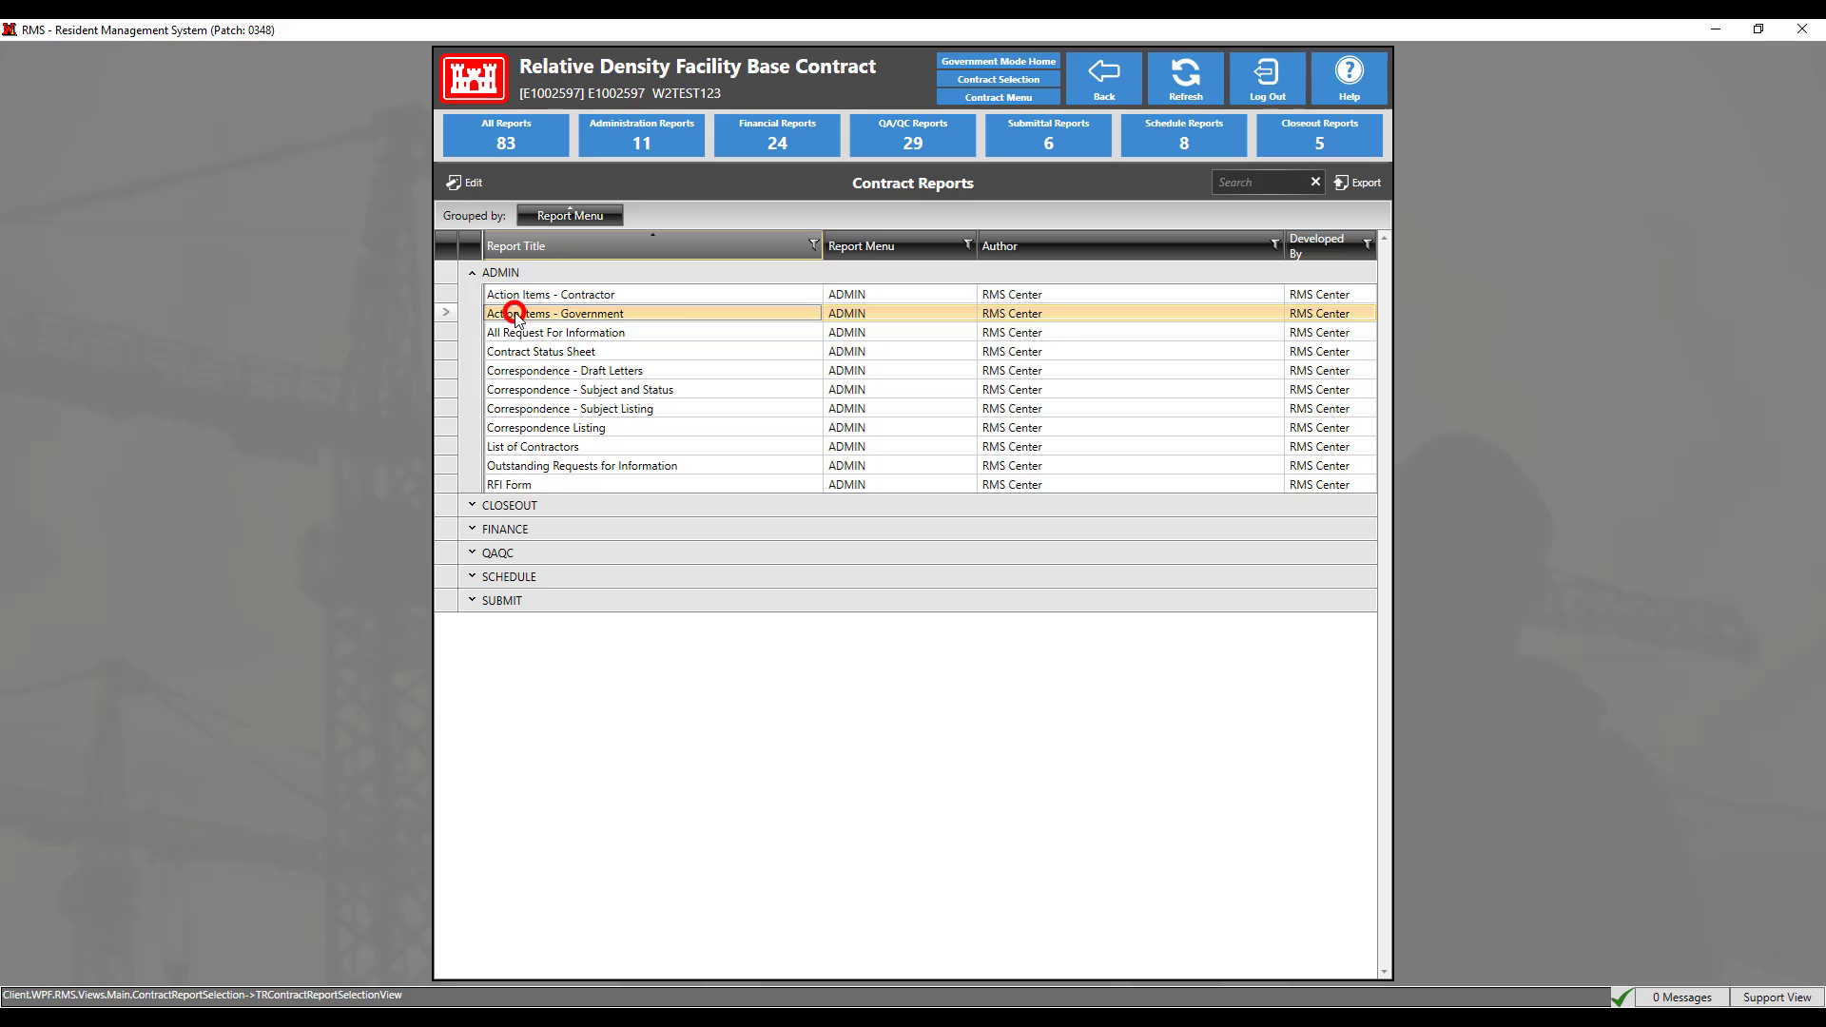
pyautogui.doubleClick(1033, 318)
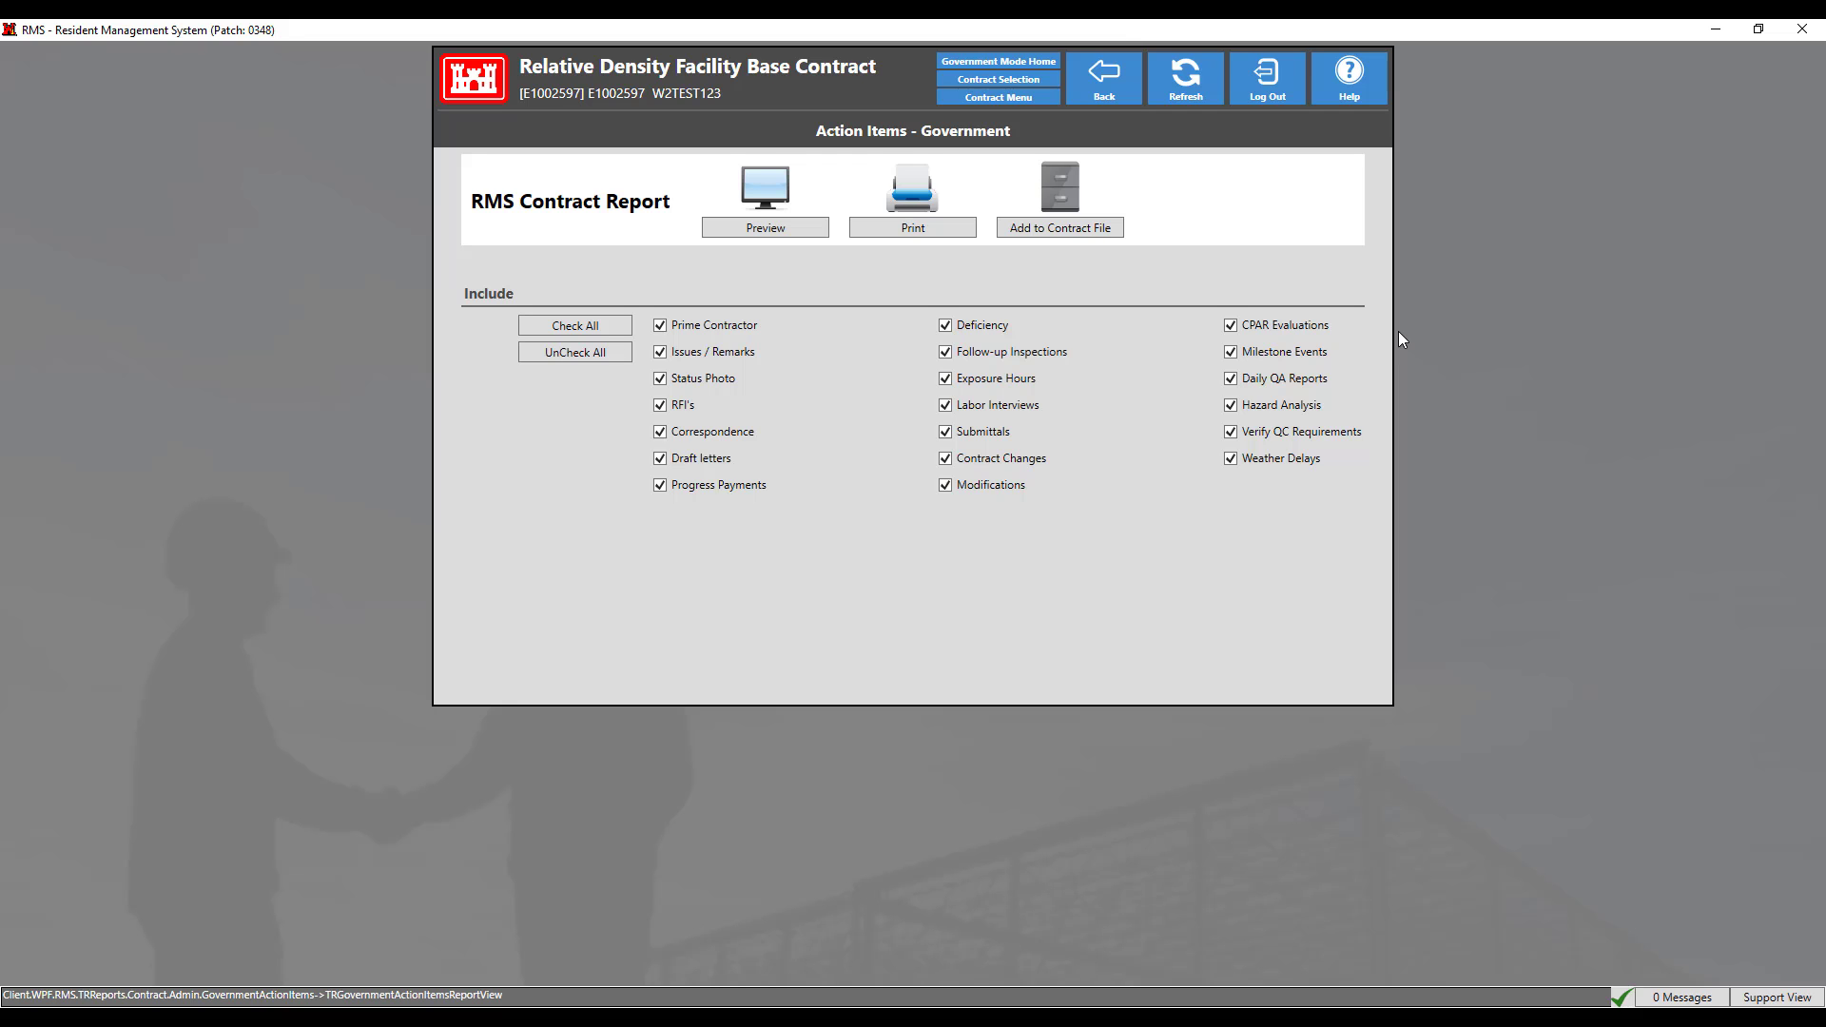
pyautogui.click(793, 234)
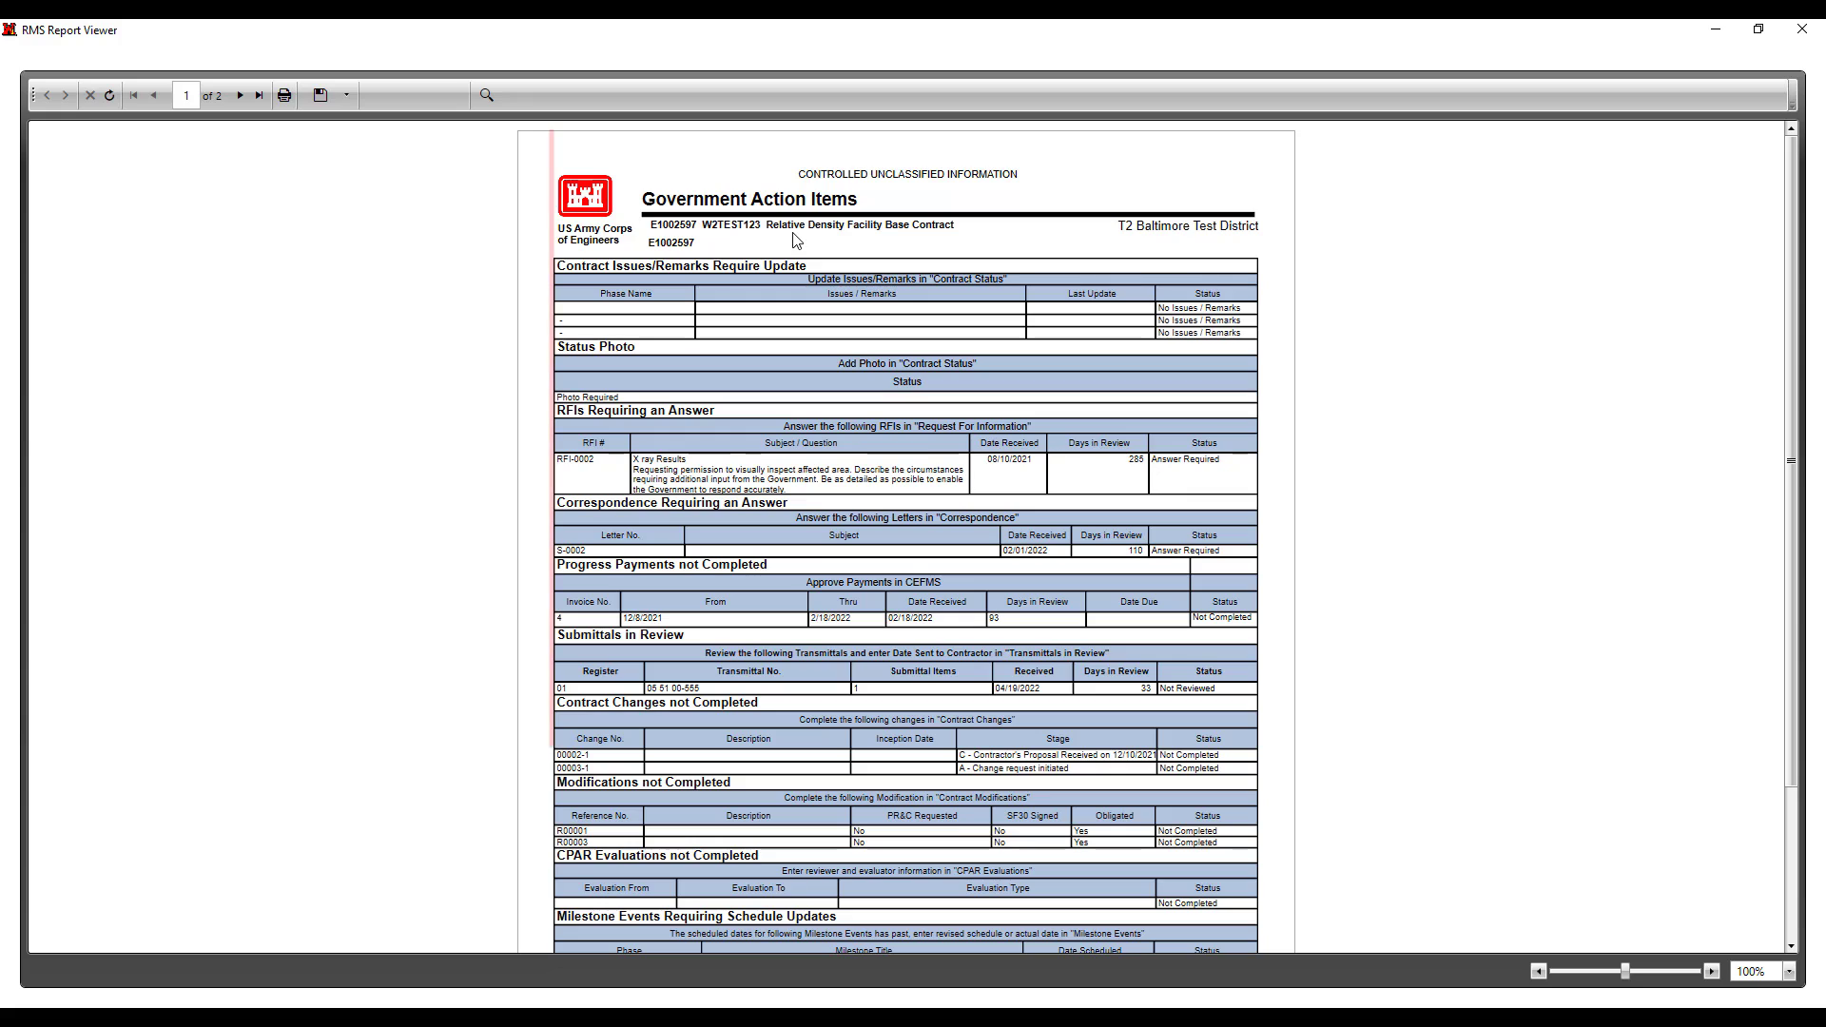
# - Read through the first page of the Government Action Items report and go on to page 2
pyautogui.scroll(-2, 1302, 283)
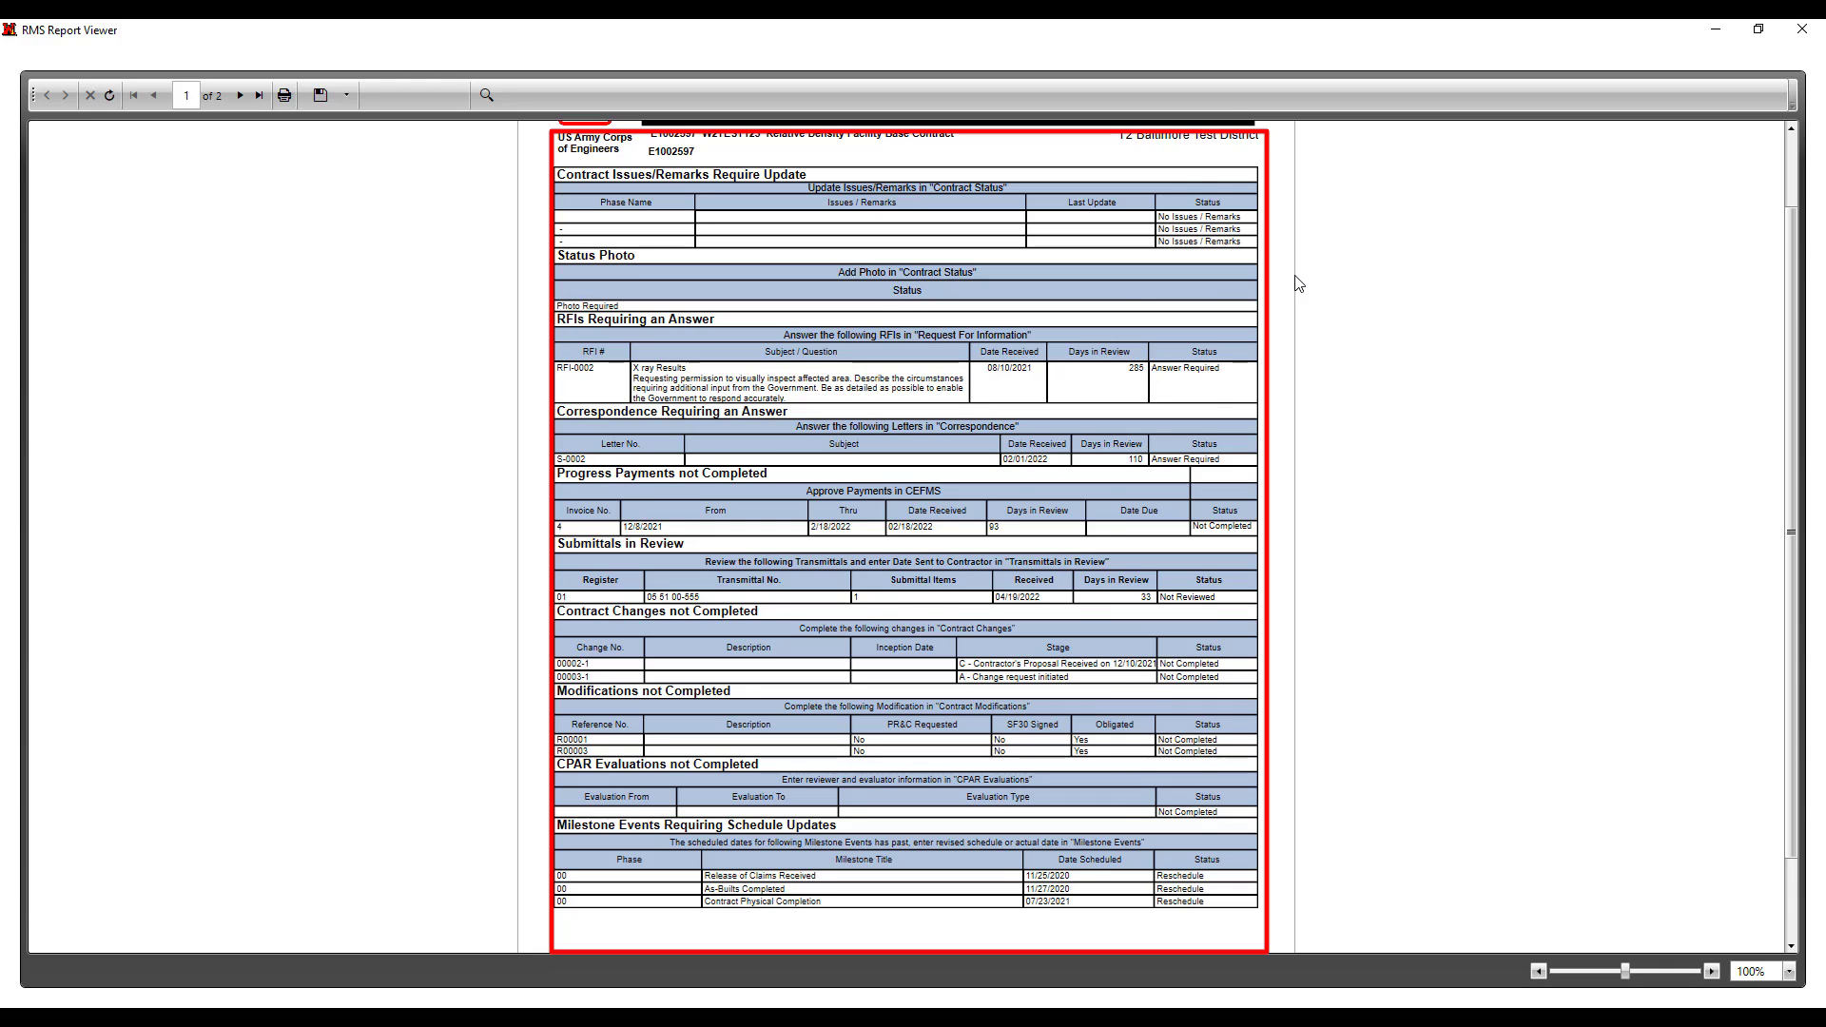
pyautogui.scroll(-1, 1300, 283)
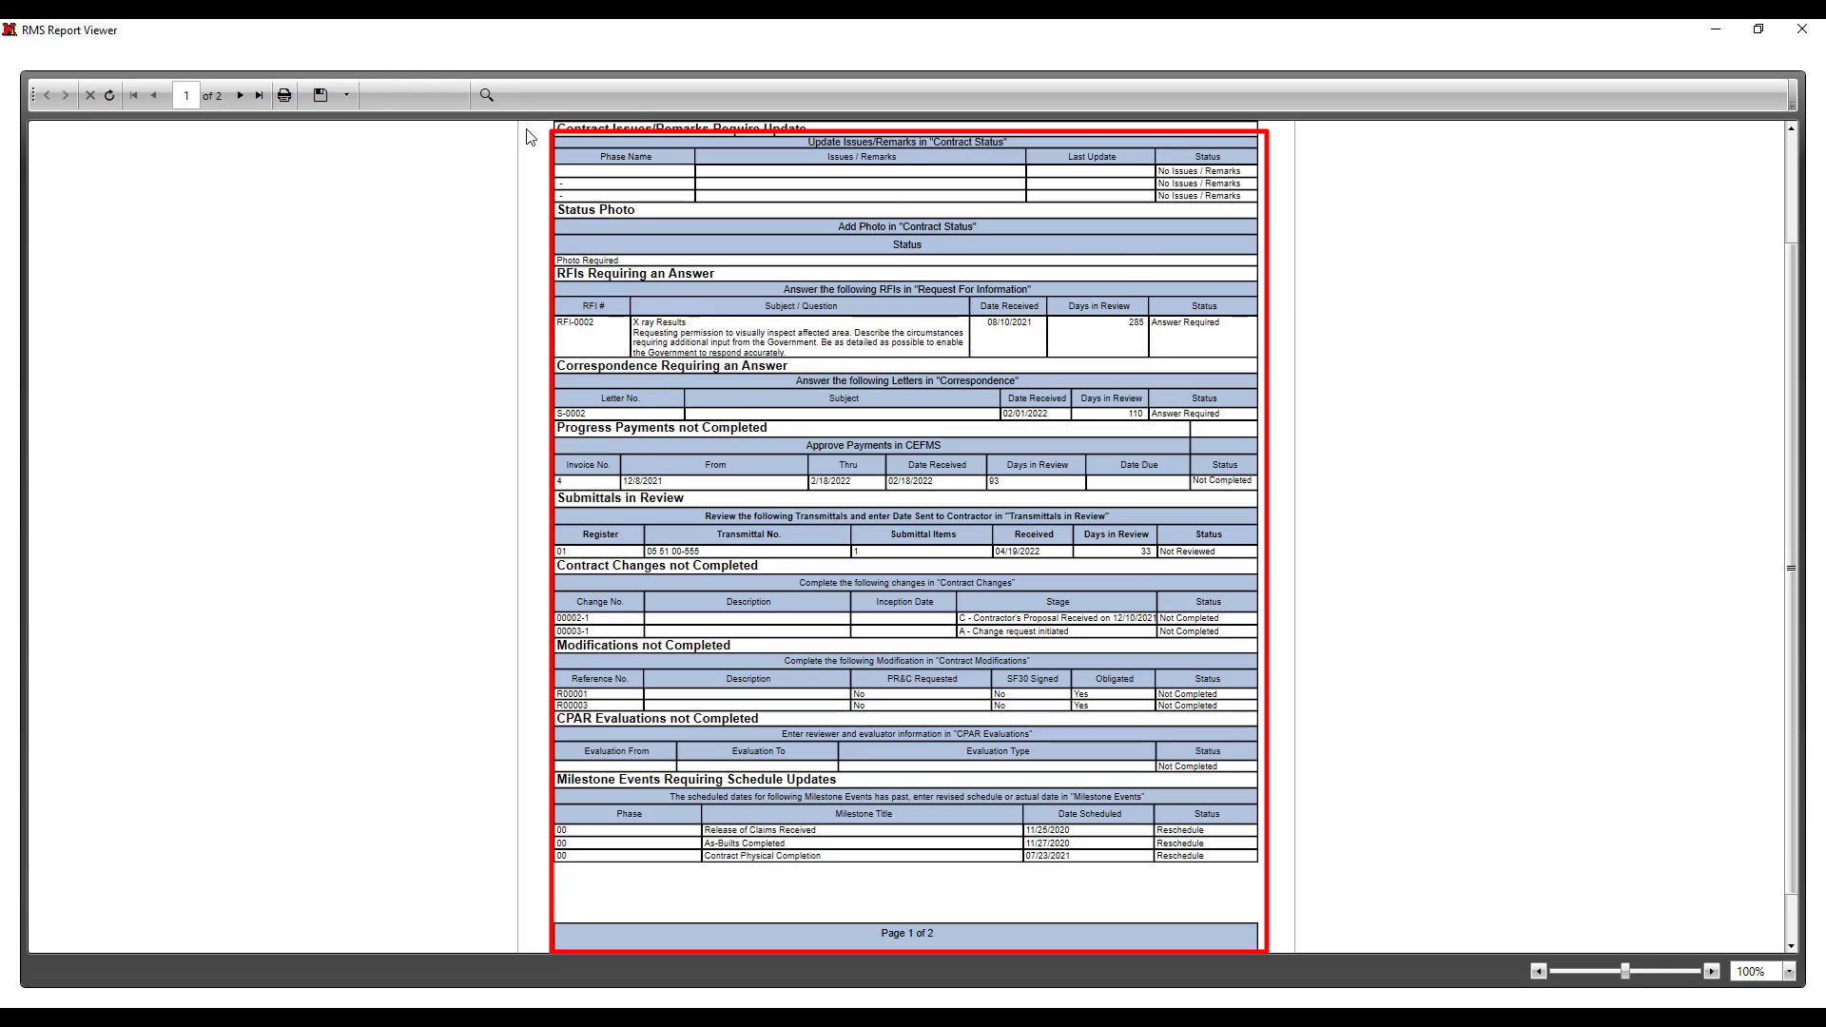
pyautogui.click(243, 97)
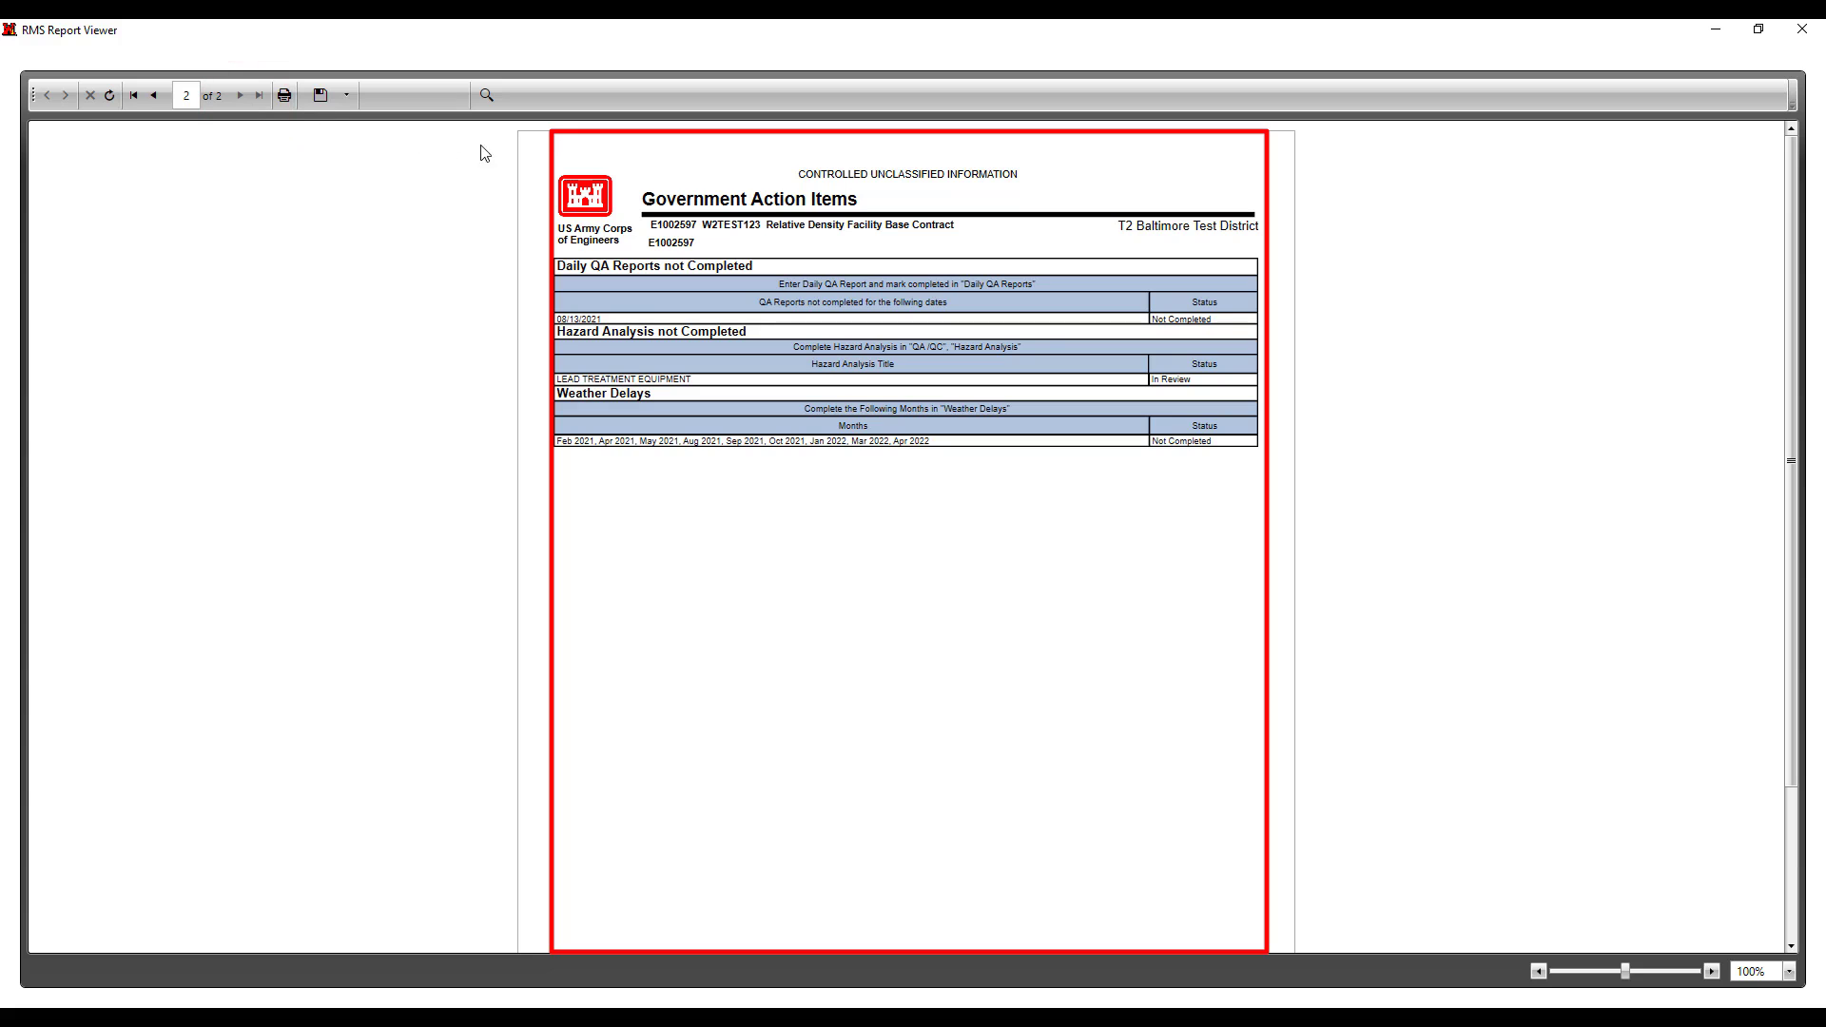